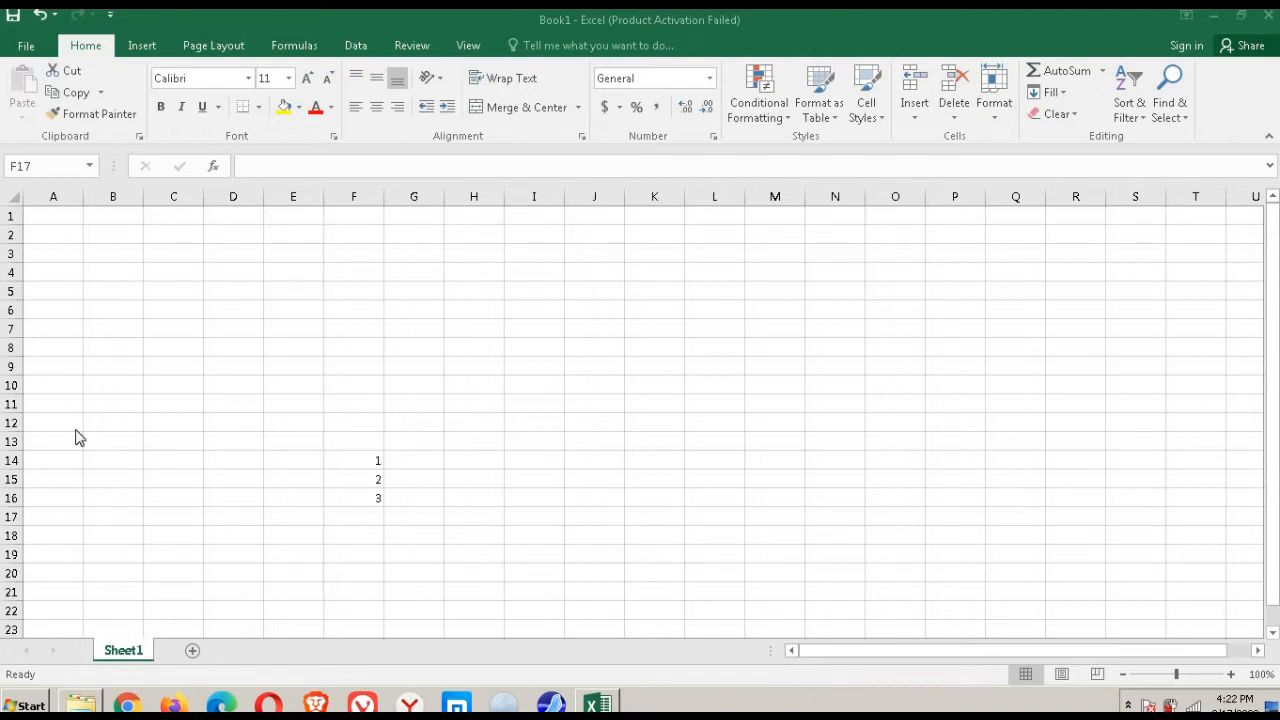
Step: Clear the numbers from cells F14 to F16
{"action": "left_click", "coordinate": [366, 456]}
{"action": "left_click_drag", "start_coordinate": [369, 463], "coordinate": [372, 506]}
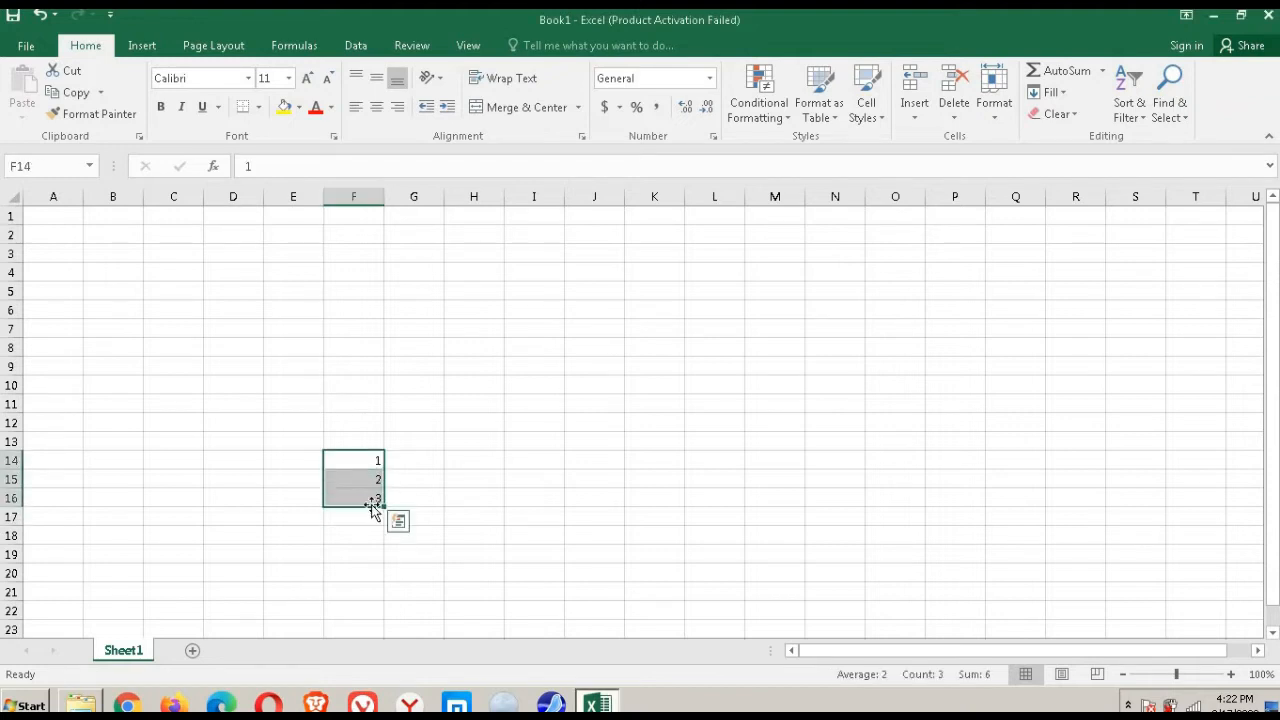
{"action": "key", "text": "Delete"}
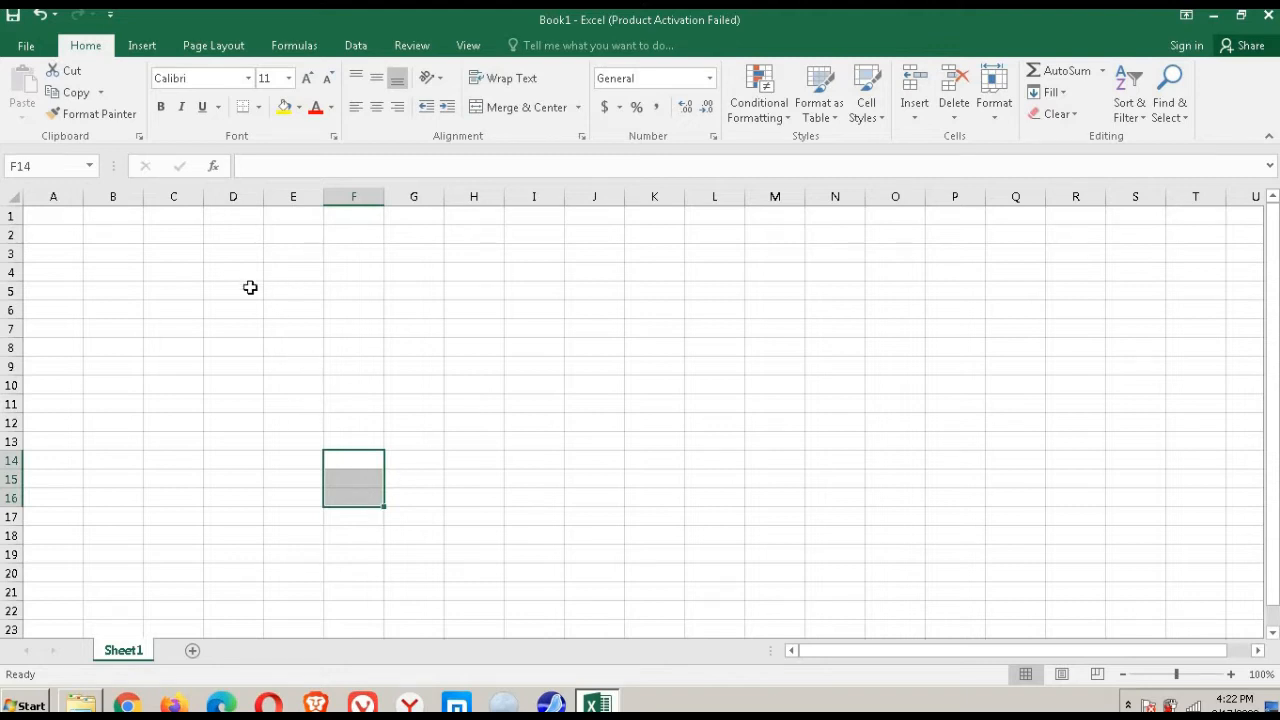
Step: Widen column D to about twice its width and enter the header "students name" in D1
{"action": "left_click", "coordinate": [229, 221]}
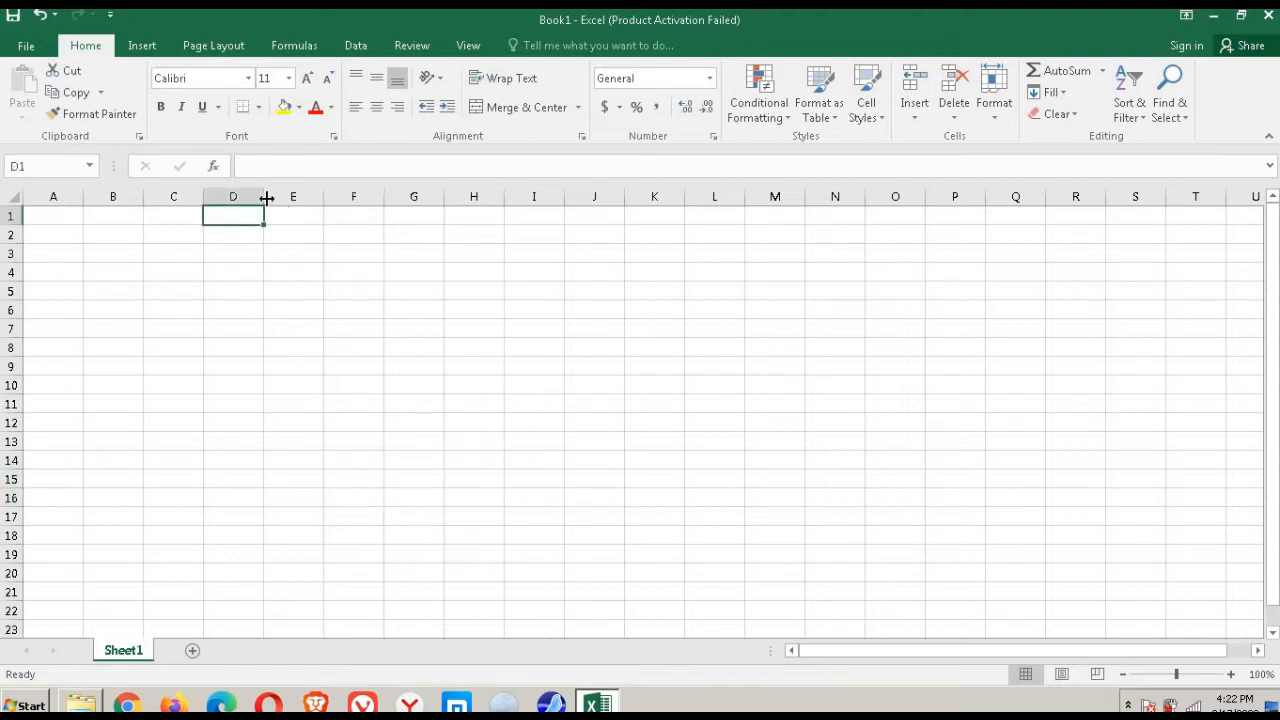
{"action": "left_click_drag", "start_coordinate": [292, 197], "coordinate": [324, 197]}
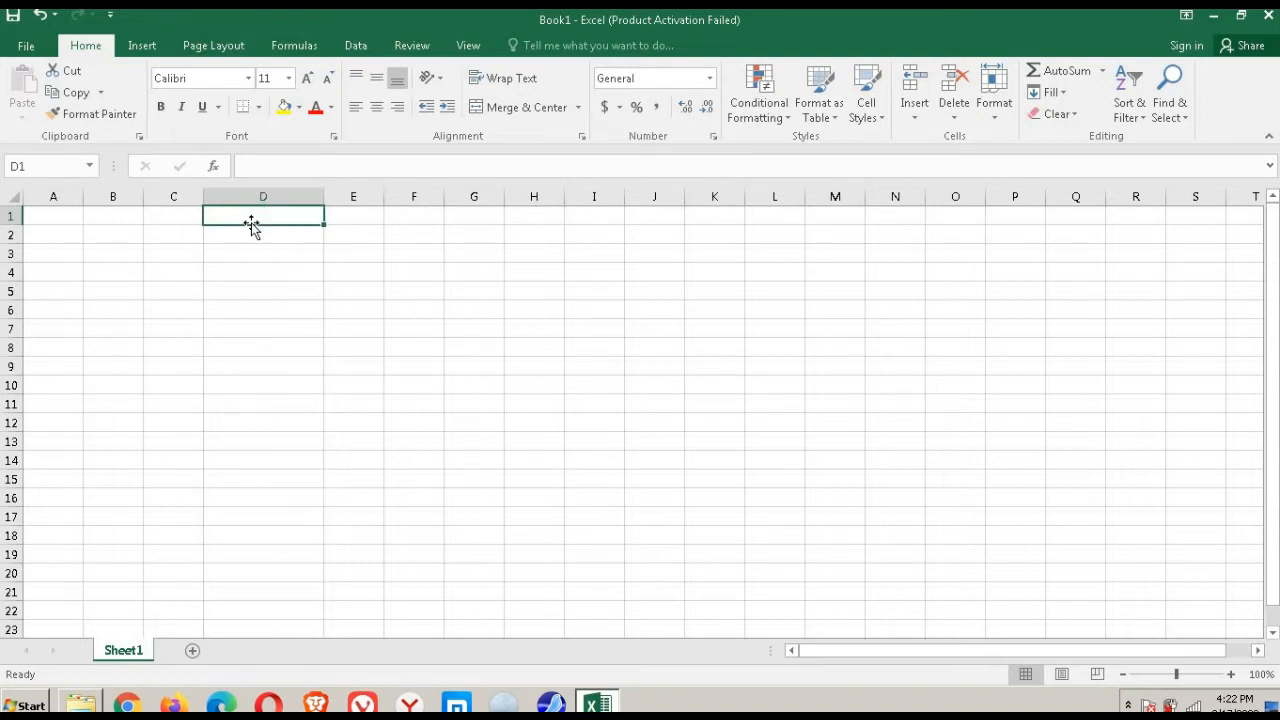
{"action": "type", "text": "stu"}
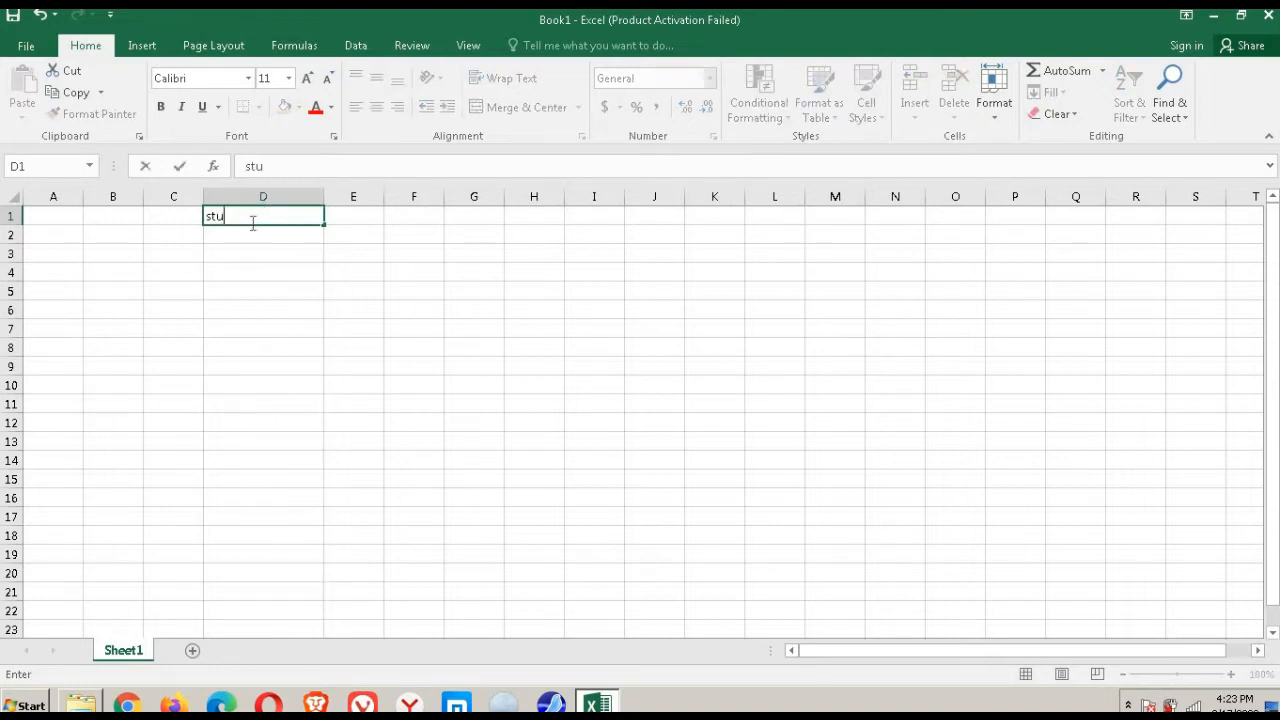
{"action": "type", "text": "dents name"}
{"action": "key", "text": "Return"}
Step: Enter the first two students' names in cells D2 and D3
{"action": "type", "text": "kamal"}
{"action": "key", "text": "Return"}
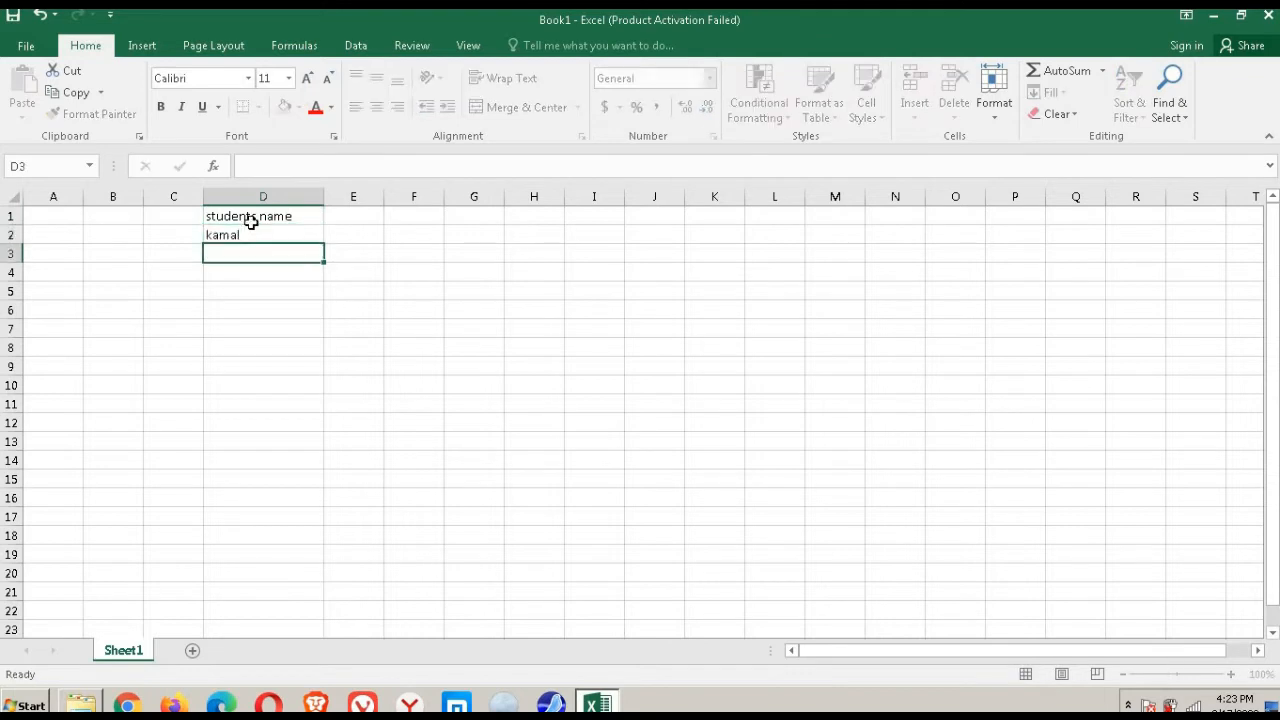
{"action": "type", "text": "rahuil"}
{"action": "key", "text": "BackSpace"}
{"action": "key", "text": "BackSpace"}
{"action": "type", "text": "l\\"}
{"action": "key", "text": "BackSpace"}
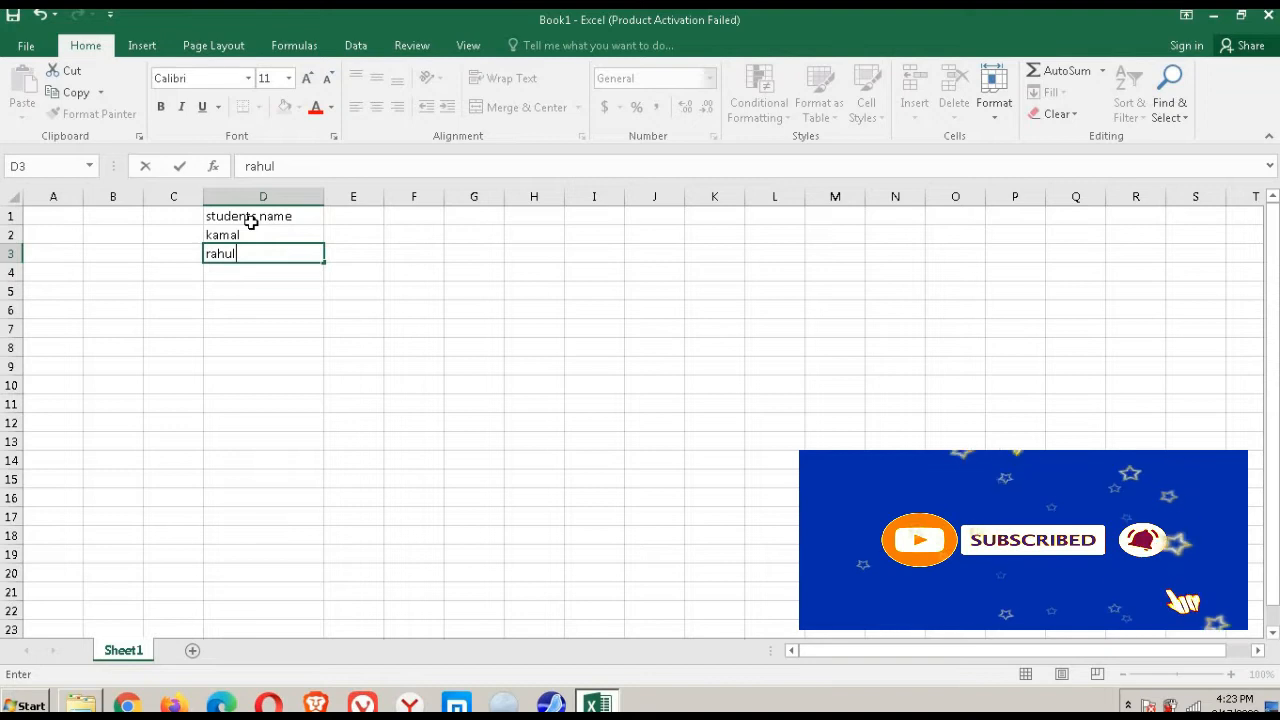
{"action": "key", "text": "Return"}
Step: Enter two more students' names in cells D4 and D5
{"action": "type", "text": "vijay"}
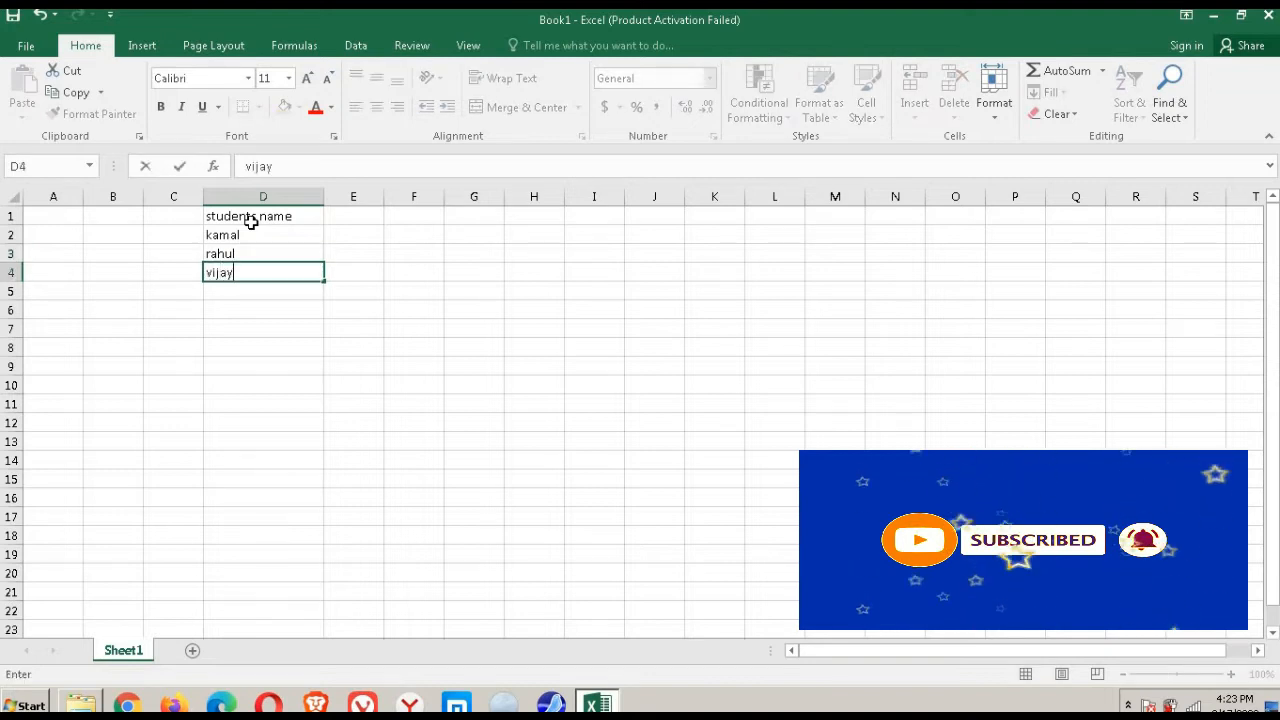
{"action": "key", "text": "Return"}
{"action": "type", "text": "aniol"}
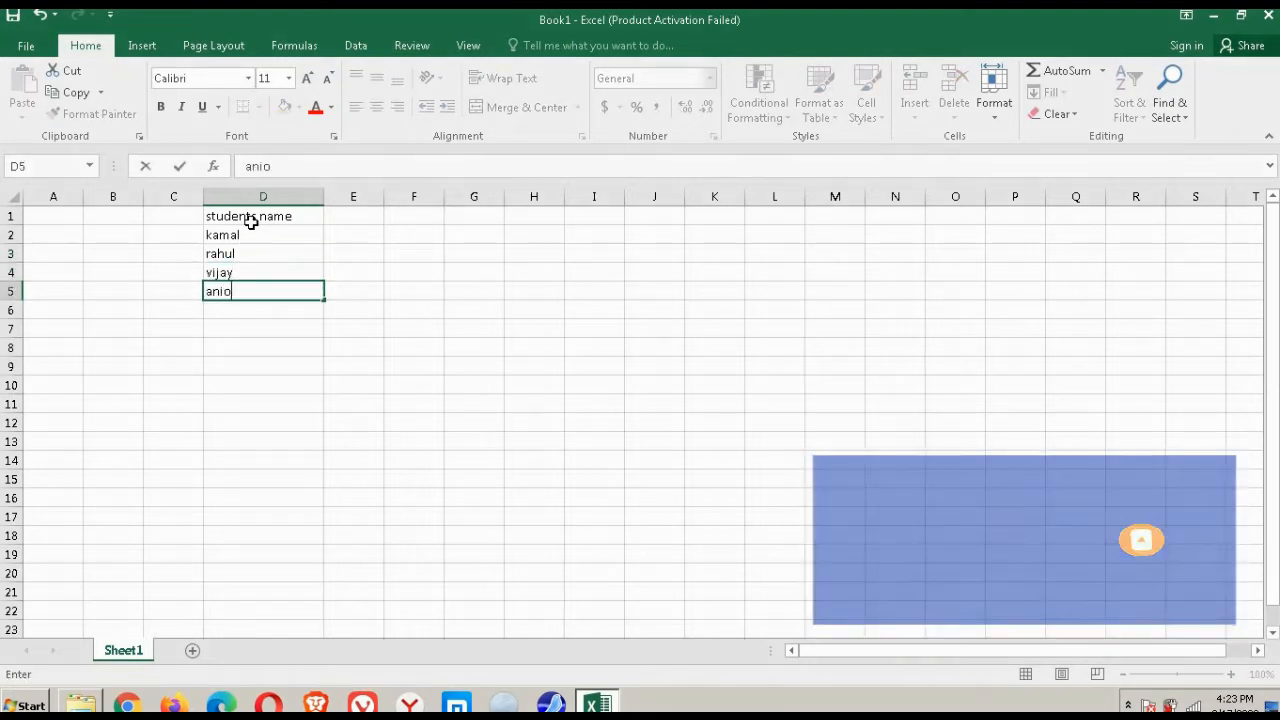
{"action": "key", "text": "BackSpace"}
{"action": "key", "text": "BackSpace"}
{"action": "key", "text": "BackSpace"}
{"action": "type", "text": "il"}
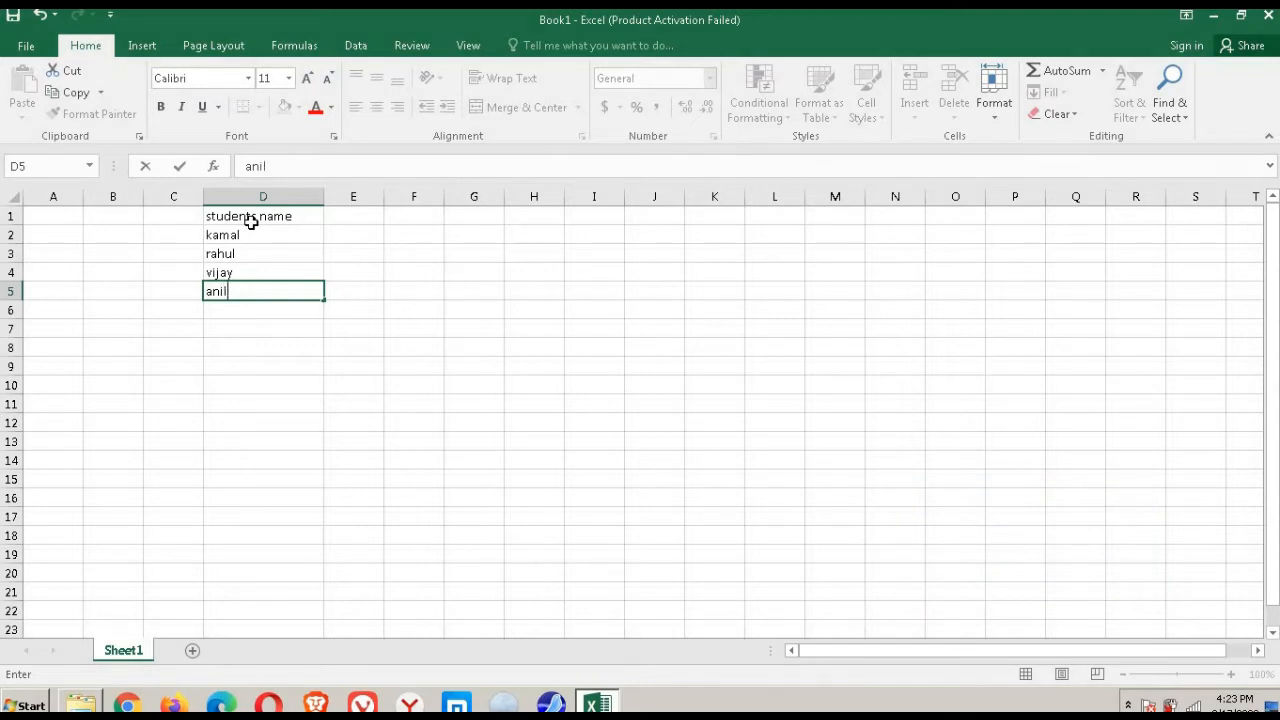
Step: Widen column E to nearly the width of column D and enter the header "marks 0-100" in E1
{"action": "left_click", "coordinate": [372, 214]}
{"action": "left_click_drag", "start_coordinate": [385, 197], "coordinate": [448, 207]}
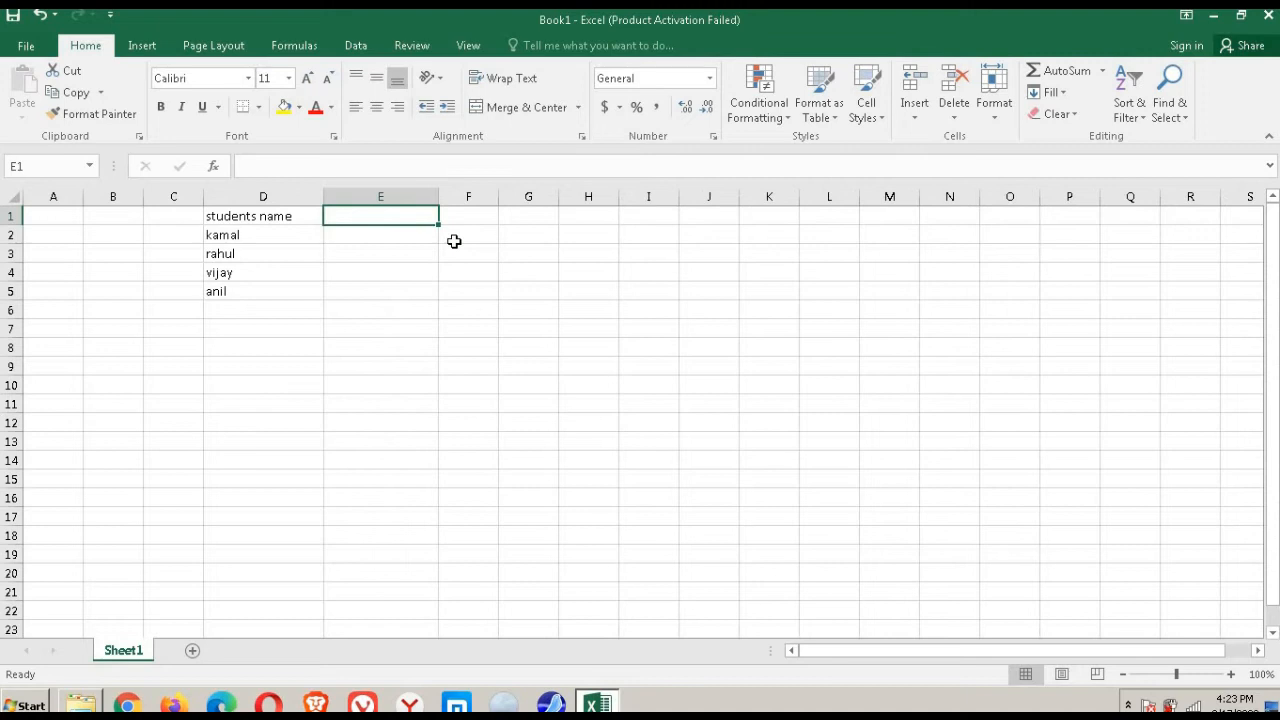
{"action": "type", "text": "marks "}
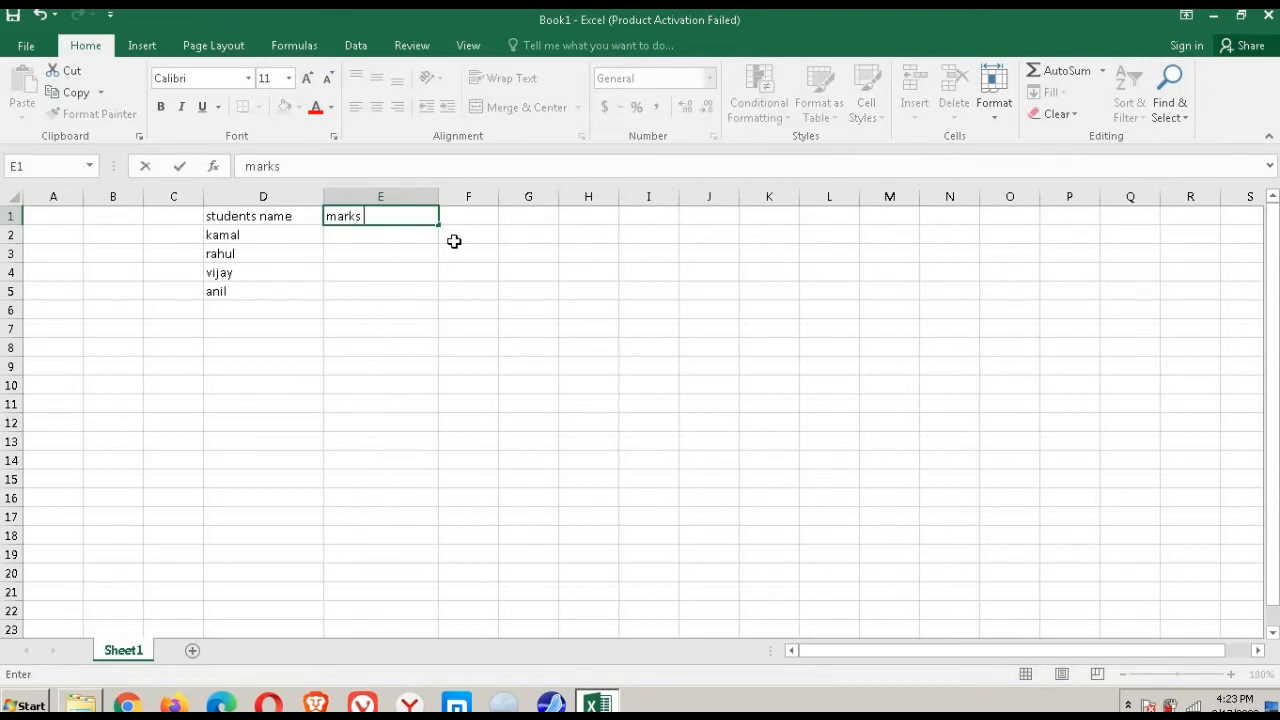
{"action": "type", "text": "0-100"}
{"action": "key", "text": "Return"}
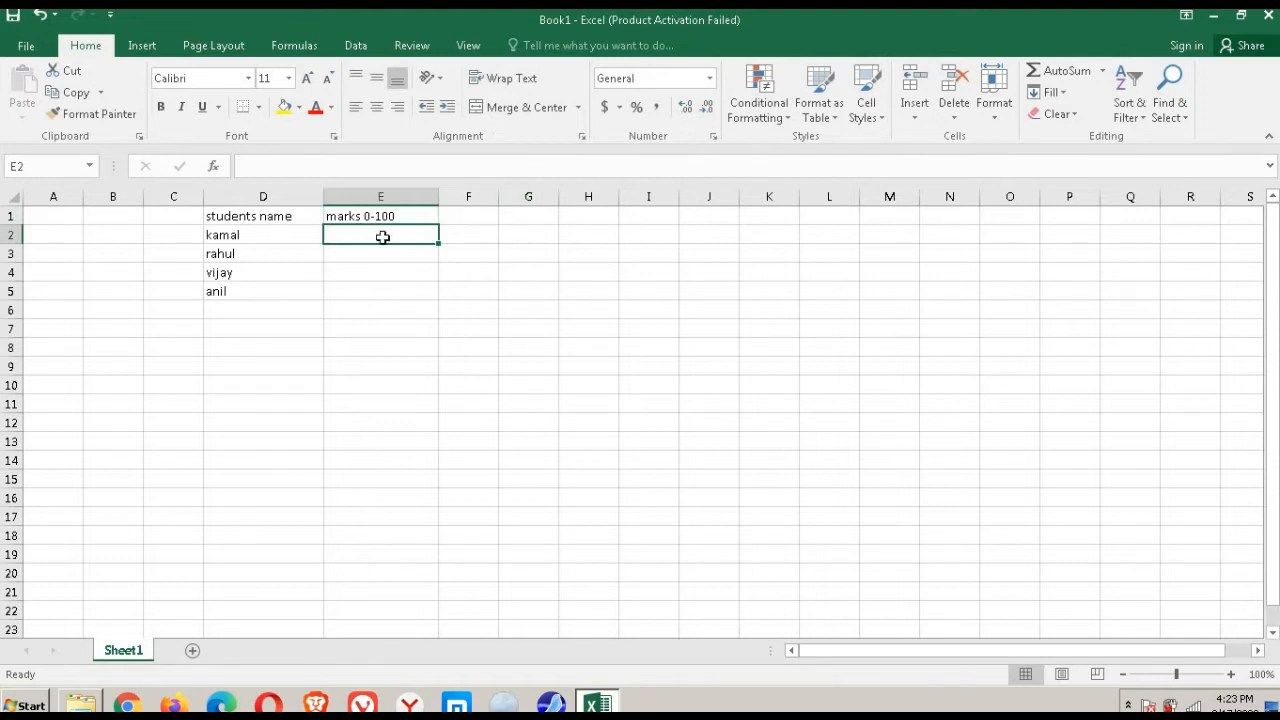
Step: Set up data validation for cell E2 that allows only whole numbers between a minimum of 0 and a maximum of 100
{"action": "left_click", "coordinate": [356, 49]}
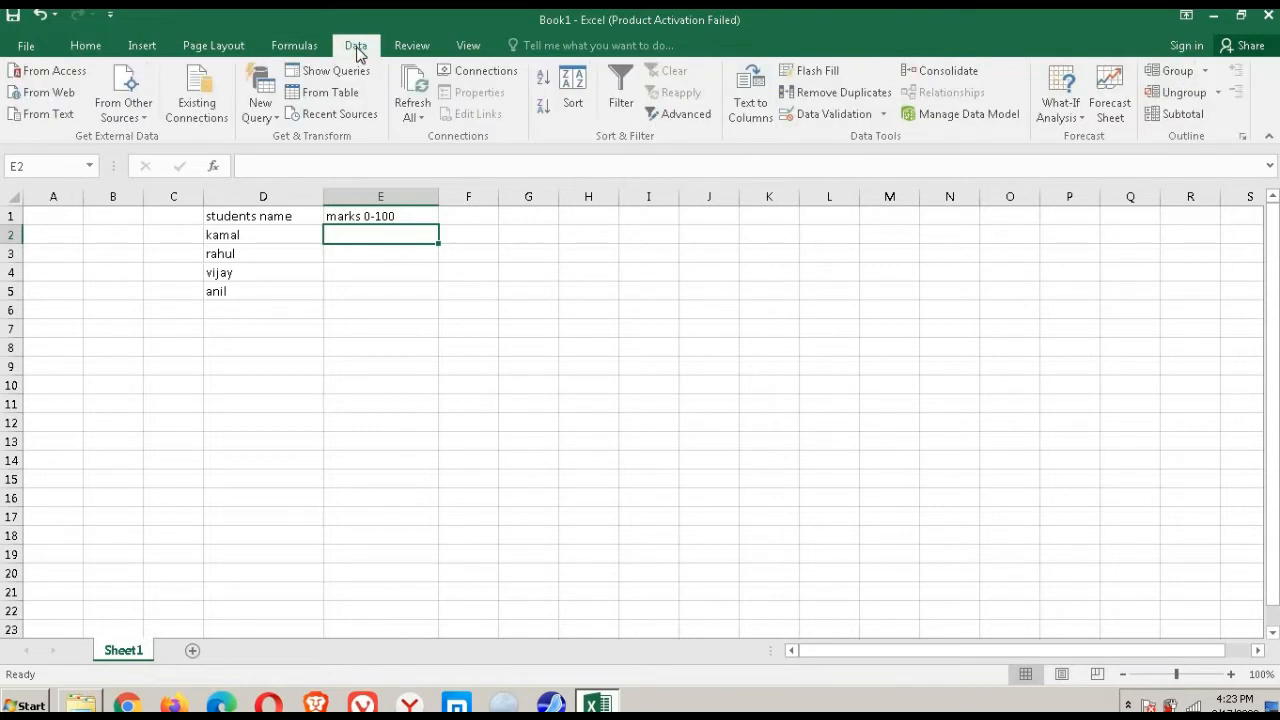
{"action": "left_click", "coordinate": [884, 116]}
{"action": "left_click", "coordinate": [864, 138]}
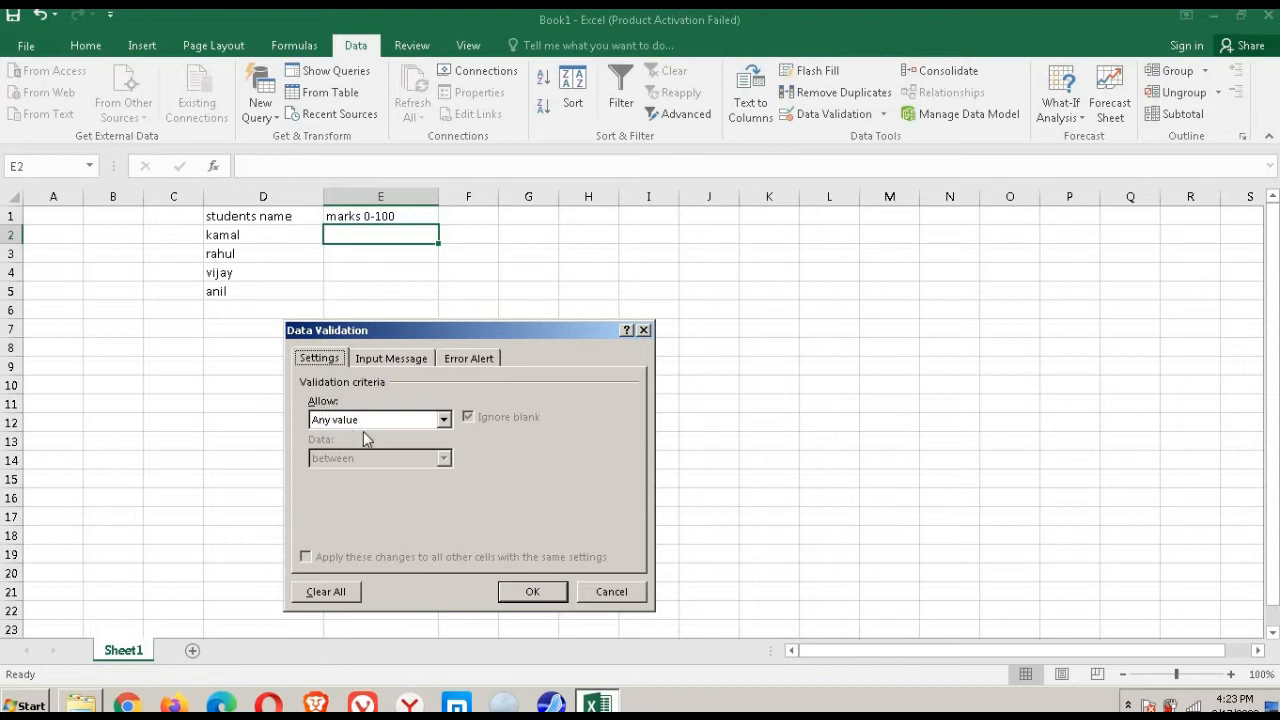
{"action": "left_click", "coordinate": [443, 420]}
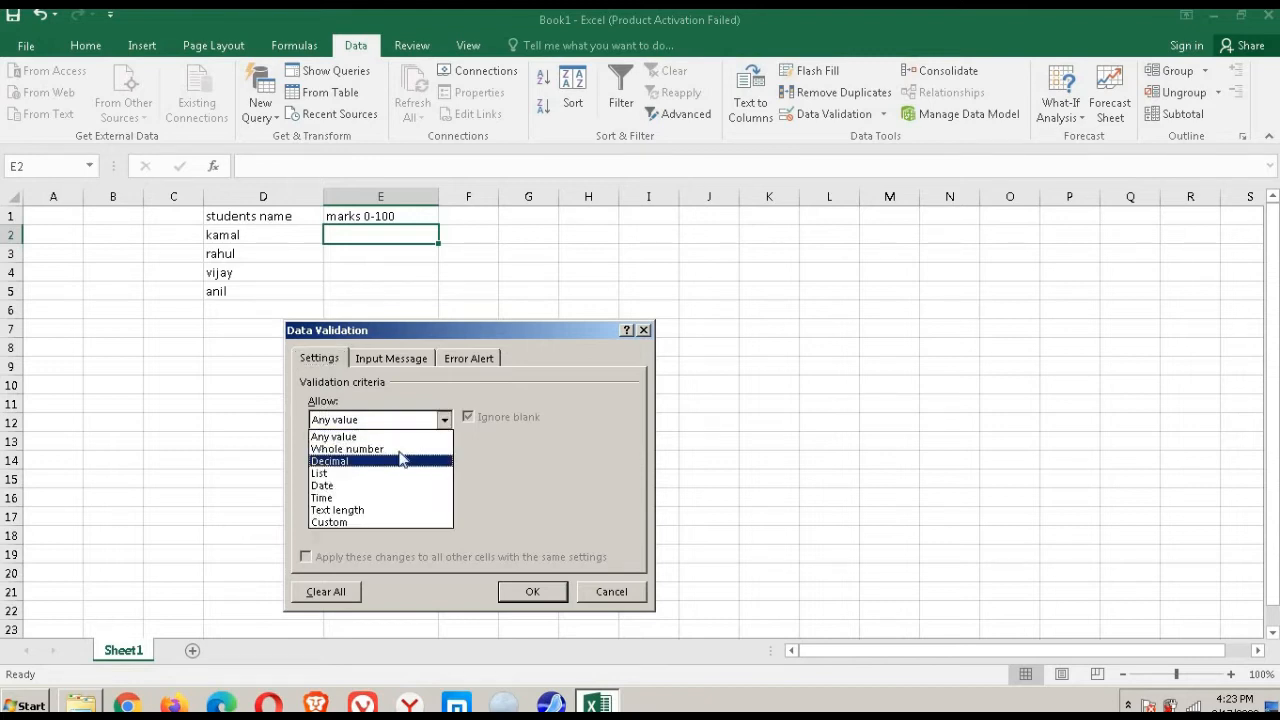
{"action": "left_click", "coordinate": [400, 449]}
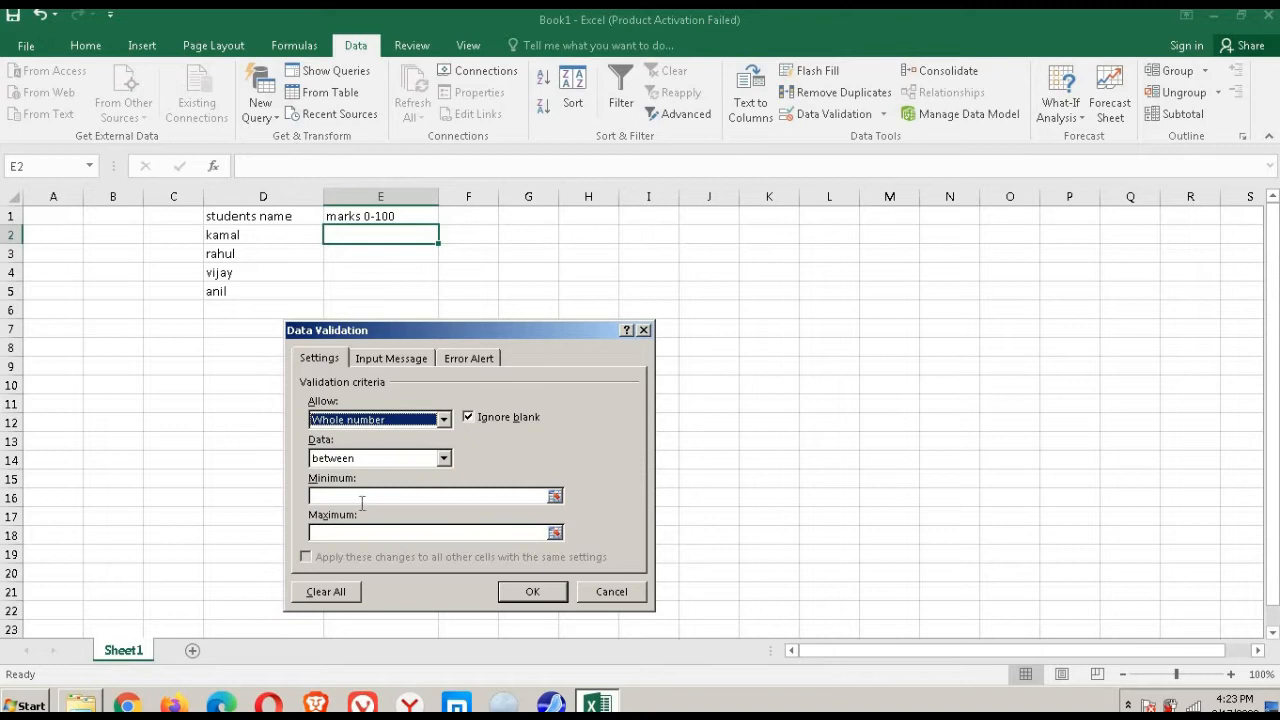
{"action": "left_click", "coordinate": [362, 498]}
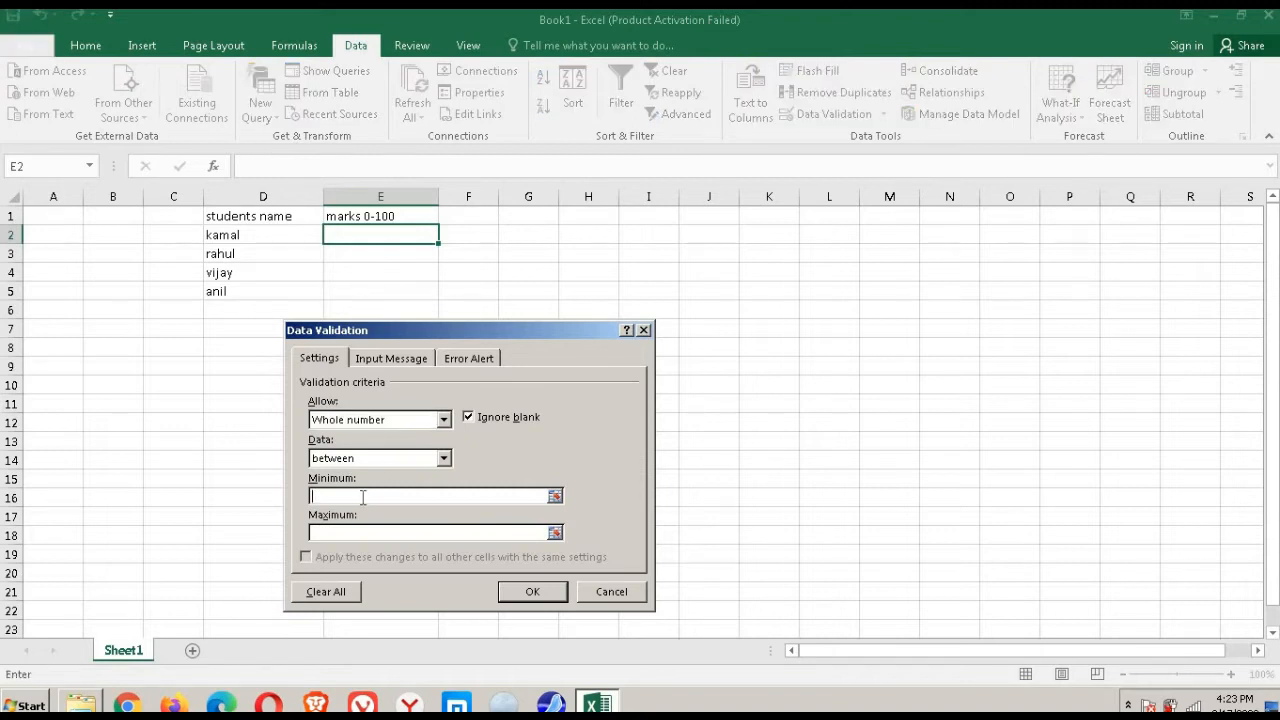
{"action": "type", "text": "0"}
{"action": "left_click", "coordinate": [362, 532]}
{"action": "type", "text": "100"}
Step: Give the validation's input message the title "please enter he number"
{"action": "left_click", "coordinate": [409, 362]}
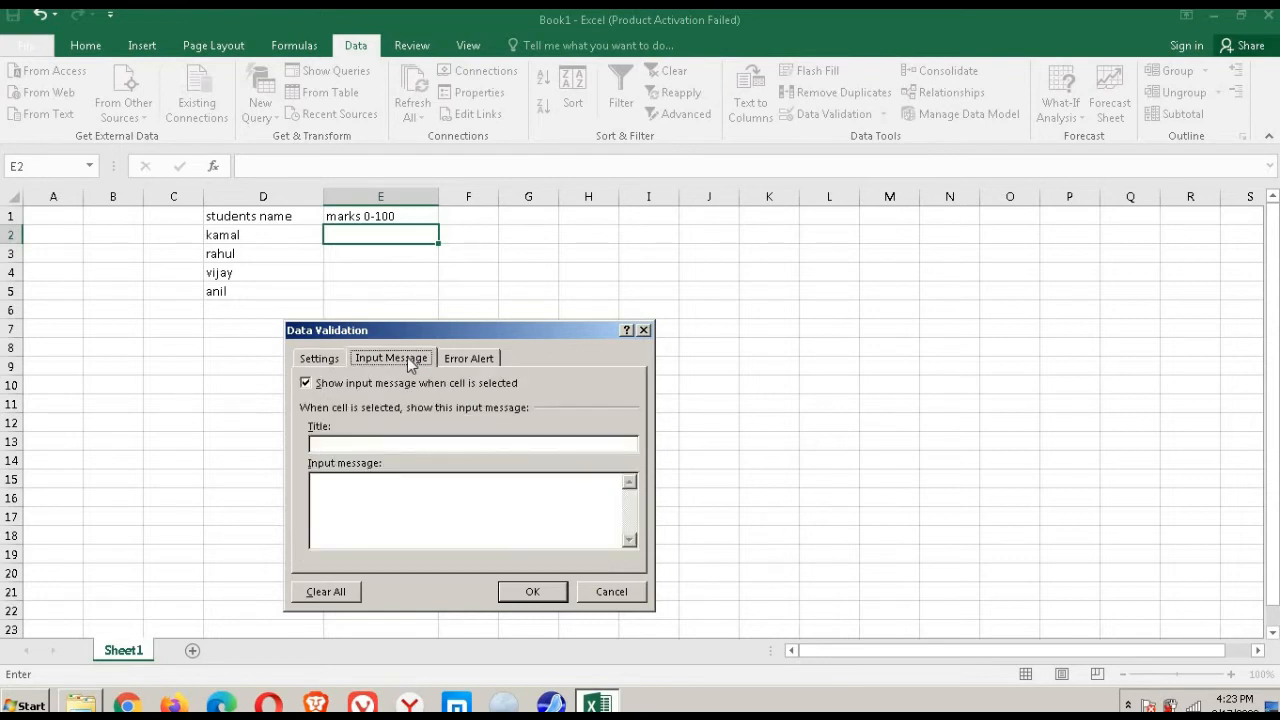
{"action": "left_click", "coordinate": [372, 443]}
{"action": "type", "text": "please enter the number"}
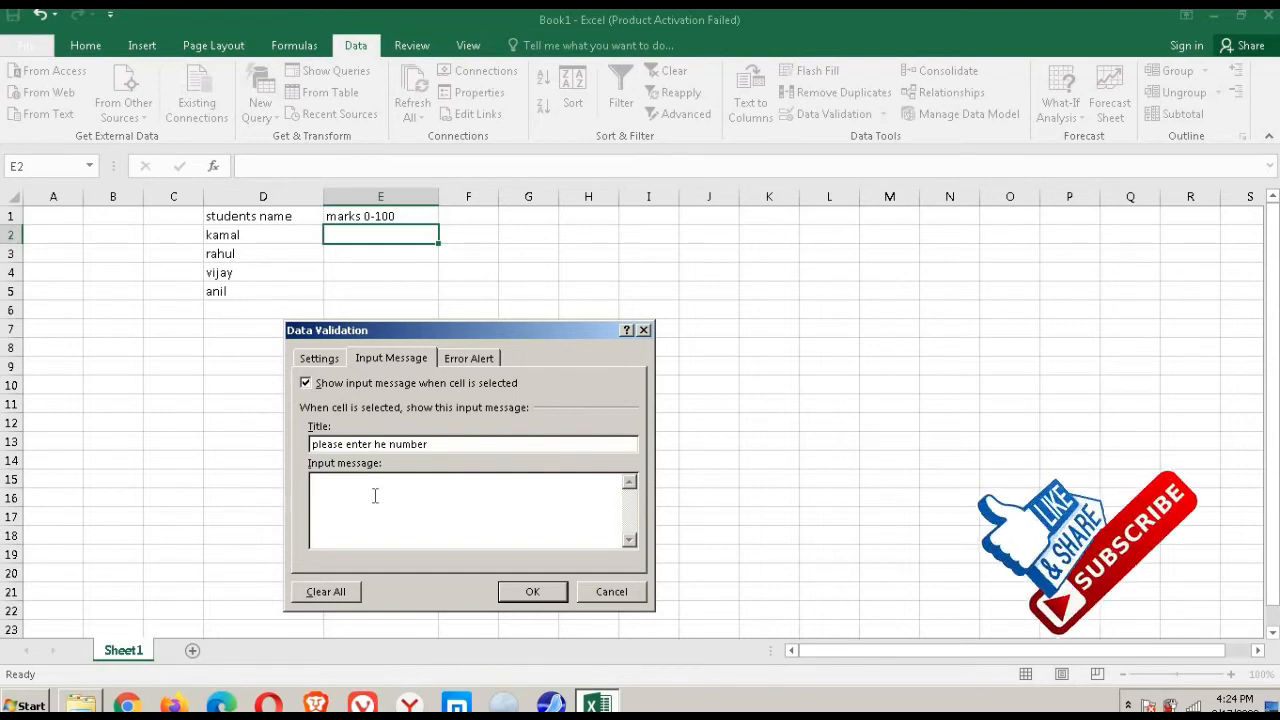
Step: Set the validation's input message text to "please enter the number between 0 to 100"
{"action": "type", "text": "please "}
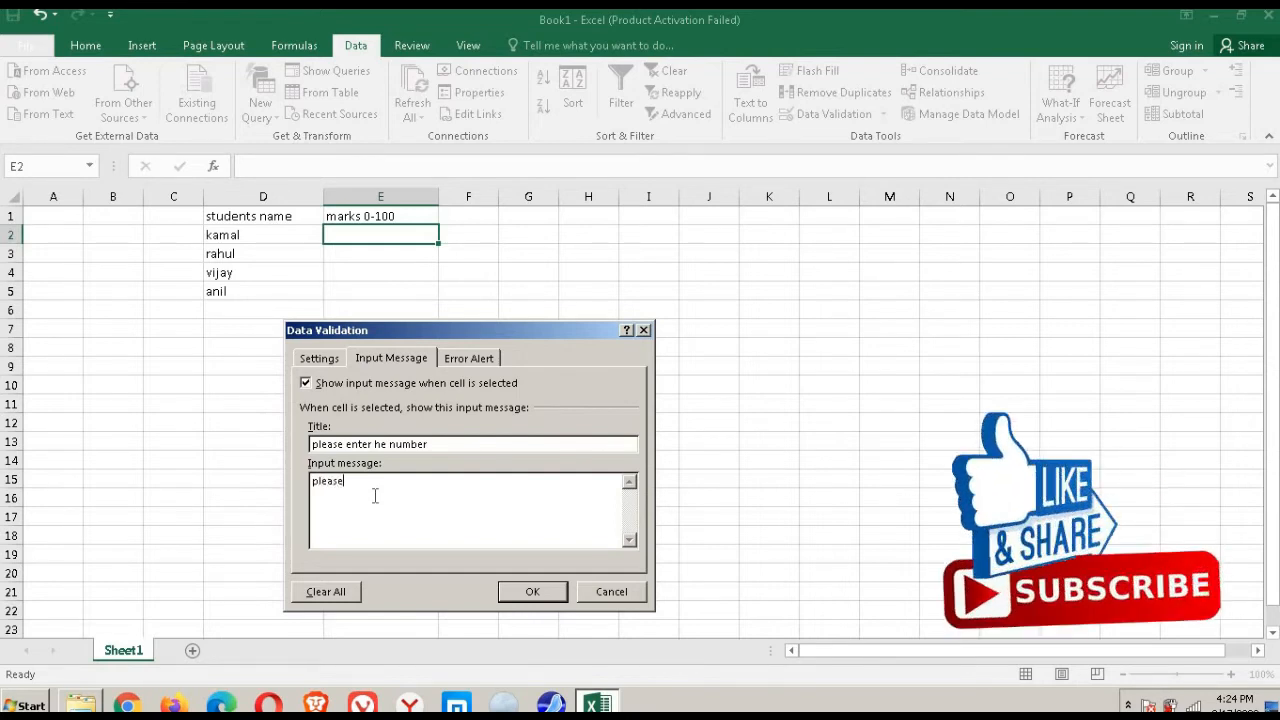
{"action": "type", "text": "entger"}
{"action": "key", "text": "BackSpace"}
{"action": "key", "text": "BackSpace"}
{"action": "key", "text": "BackSpace"}
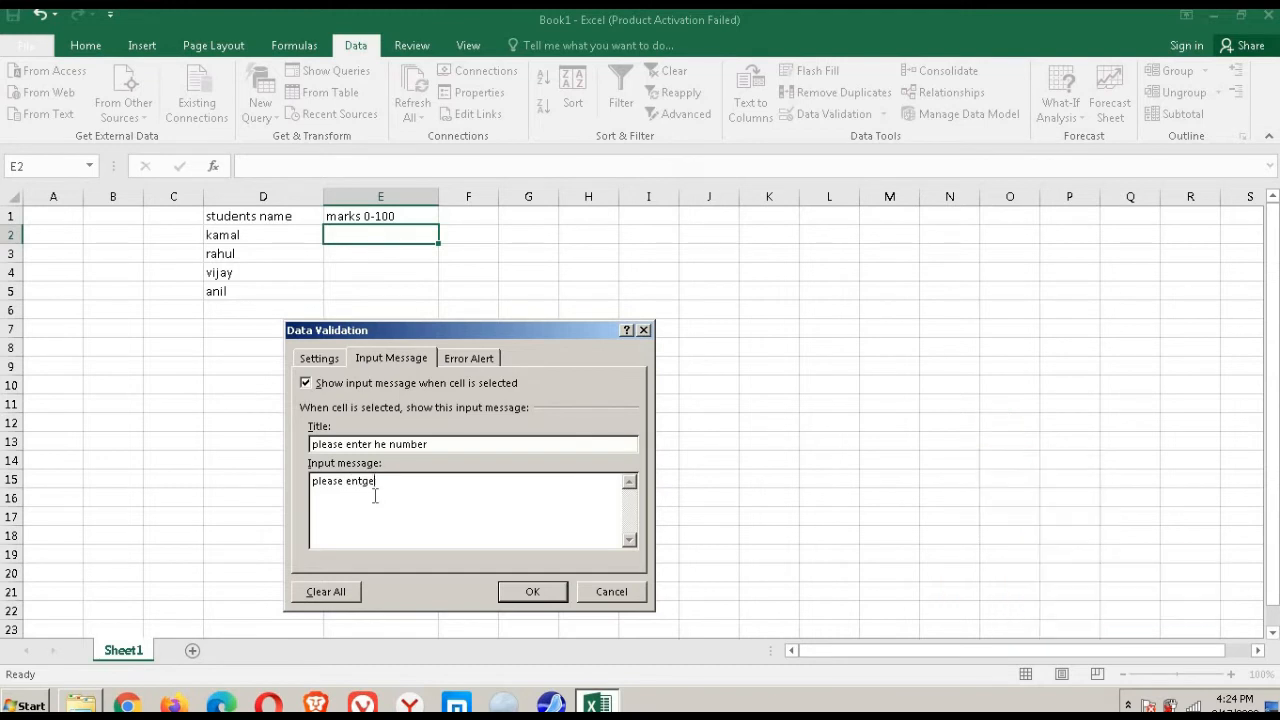
{"action": "key", "text": "BackSpace"}
{"action": "type", "text": "er the num"}
{"action": "key", "text": "BackSpace"}
{"action": "type", "text": "mber betw"}
{"action": "key", "text": "BackSpace"}
{"action": "key", "text": "BackSpace"}
{"action": "type", "text": "tween 0 to 100"}
Step: Give the validation's error alert the title "enter a valid"
{"action": "left_click", "coordinate": [472, 359]}
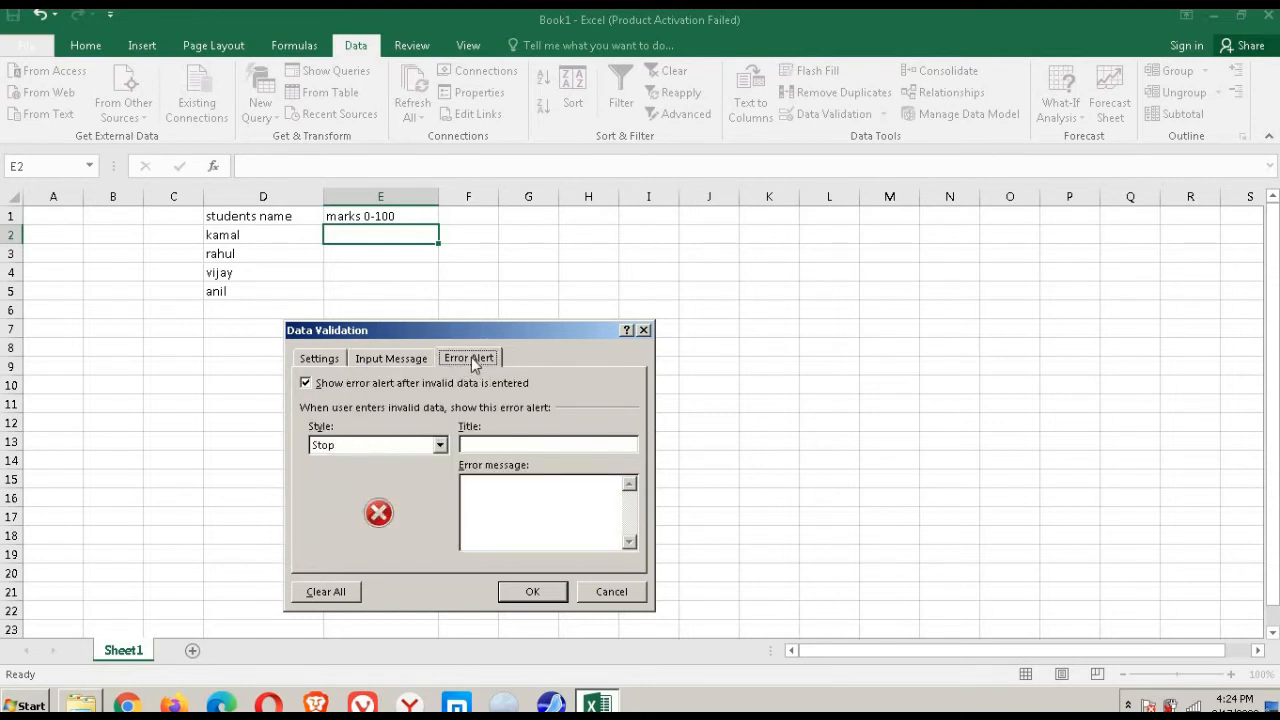
{"action": "left_click", "coordinate": [497, 443]}
{"action": "type", "text": "ente"}
{"action": "type", "text": "r a valid"}
Step: Set the error message to "please enter the number between 0 to 100" and apply the validation to E2
{"action": "type", "text": "pleased"}
{"action": "key", "text": "BackSpace"}
{"action": "key", "text": "BackSpace"}
{"action": "type", "text": "enter the number between "}
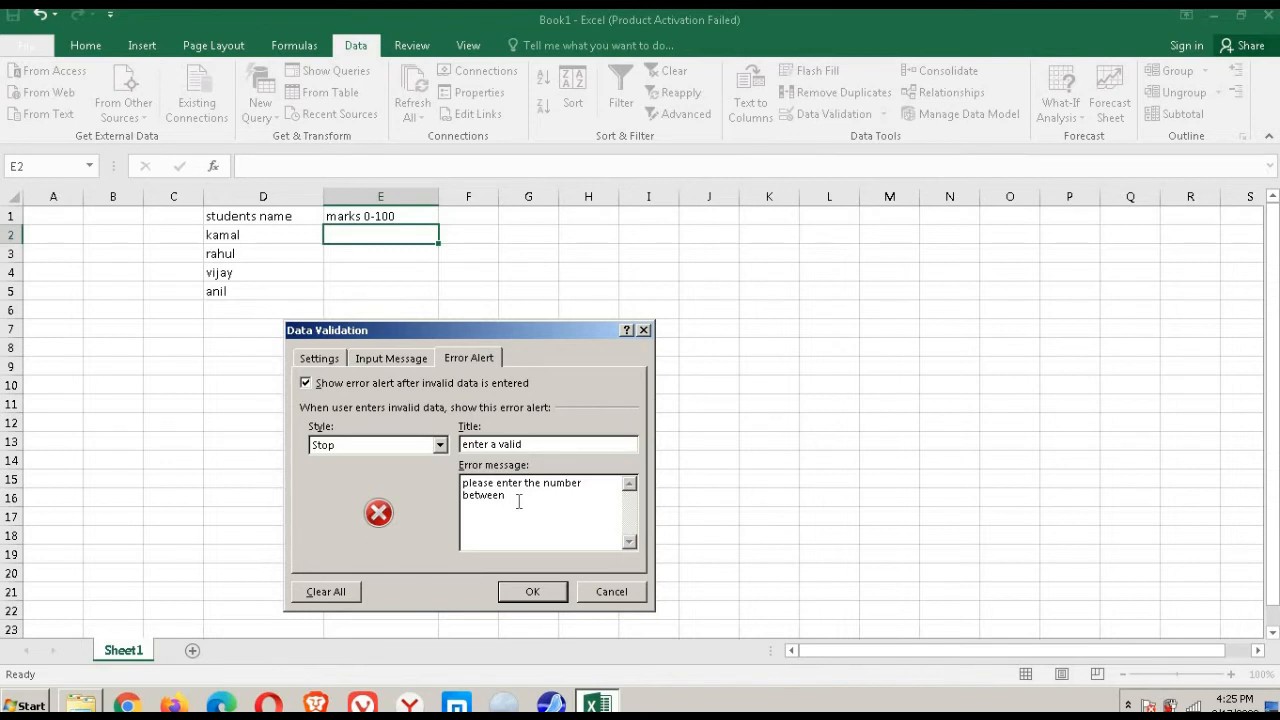
{"action": "type", "text": "0 to 21"}
{"action": "key", "text": "BackSpace"}
{"action": "key", "text": "BackSpace"}
{"action": "type", "text": "100"}
{"action": "left_click", "coordinate": [530, 592]}
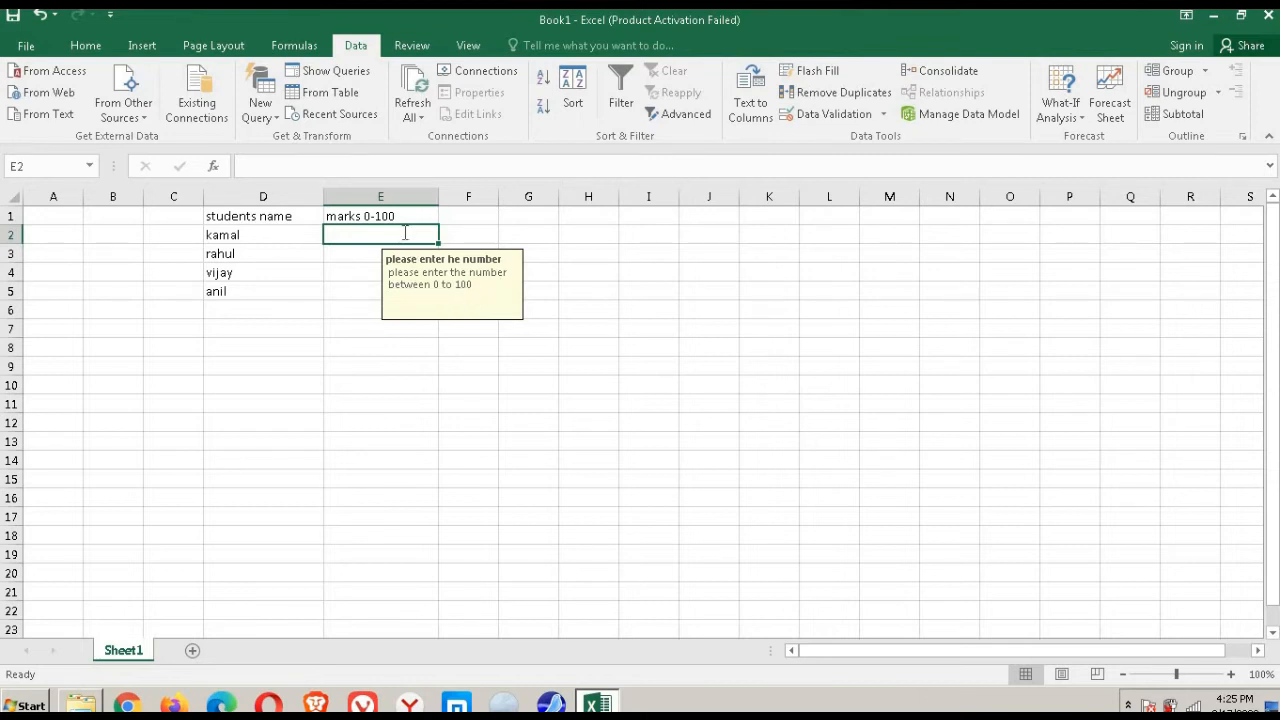
Step: Enter 0 as the first student's mark in cell E2
{"action": "type", "text": "0"}
{"action": "key", "text": "Return"}
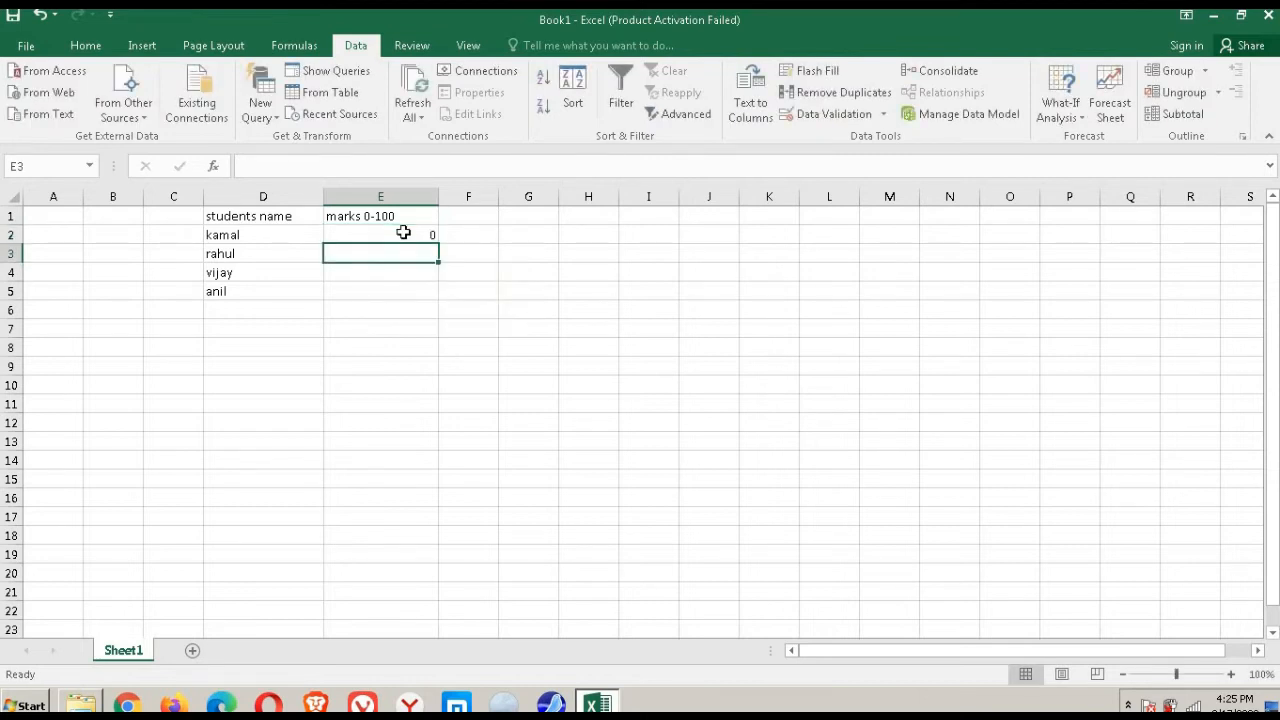
Step: Try a mark of 101 in cell E3, compare it with E2, and clear it again
{"action": "type", "text": "10"}
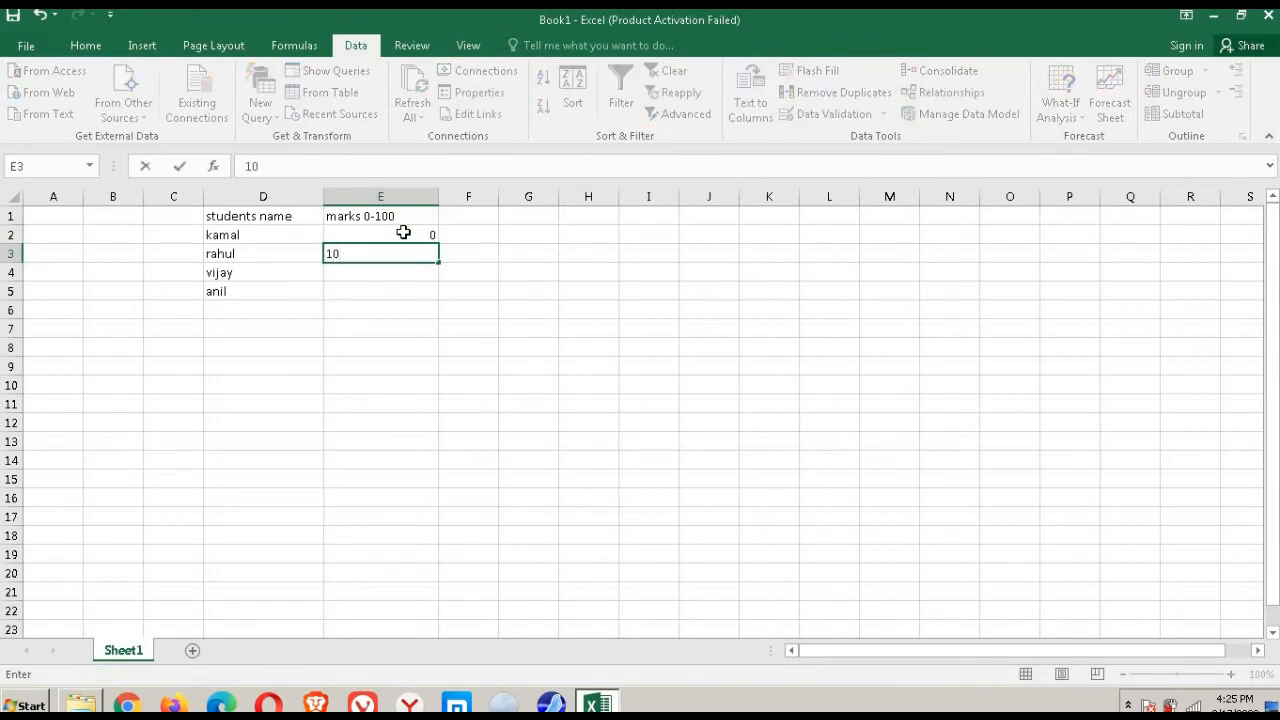
{"action": "type", "text": "1"}
{"action": "key", "text": "Return"}
{"action": "type", "text": "3"}
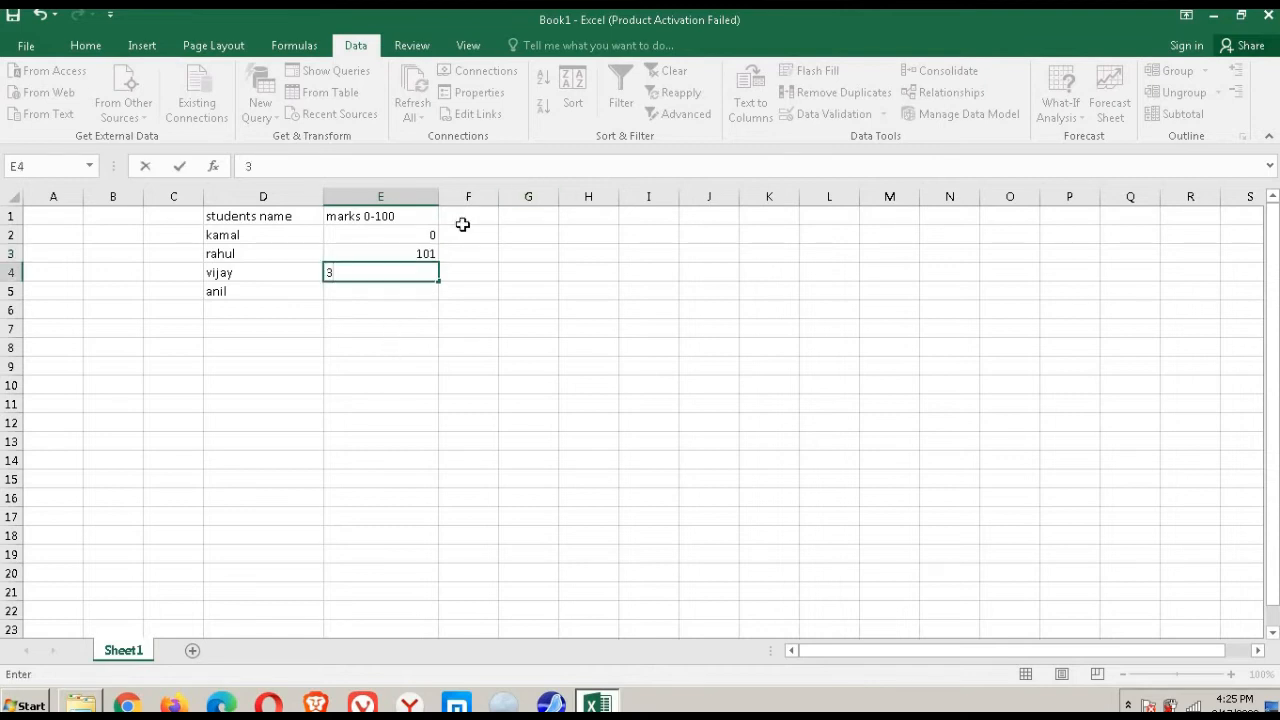
{"action": "key", "text": "BackSpace"}
{"action": "left_click", "coordinate": [400, 232]}
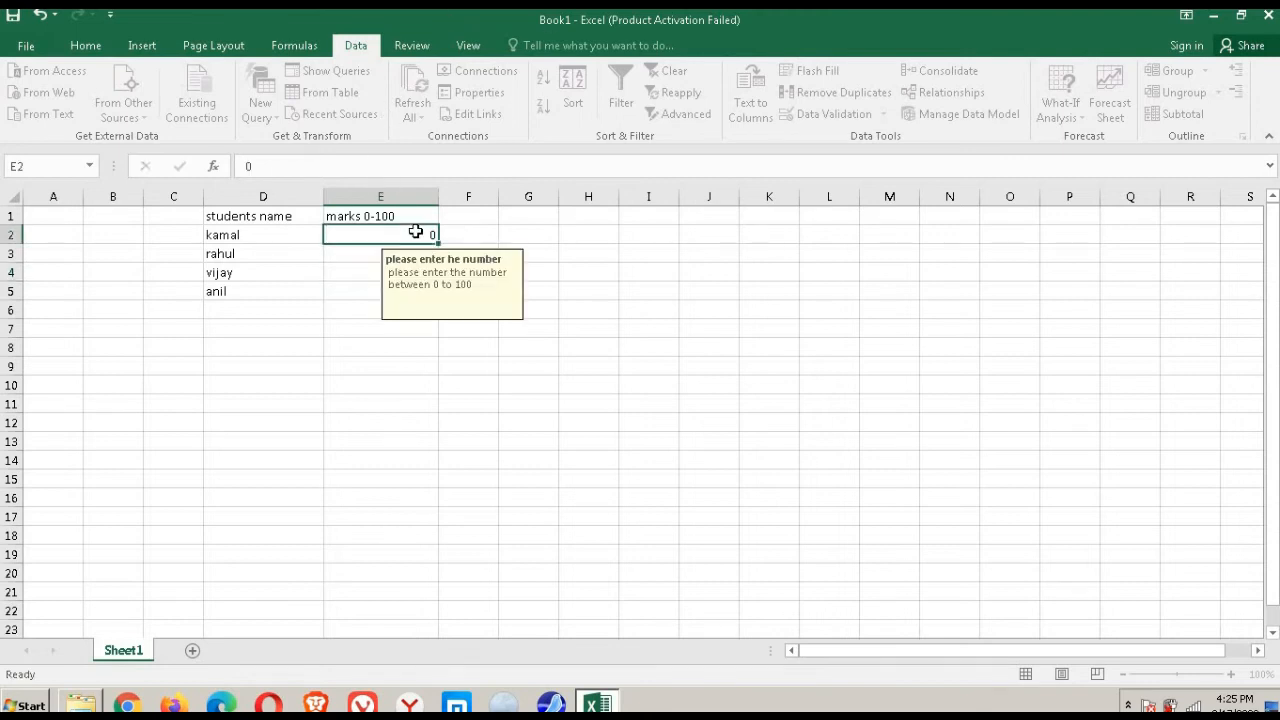
{"action": "left_click", "coordinate": [424, 255]}
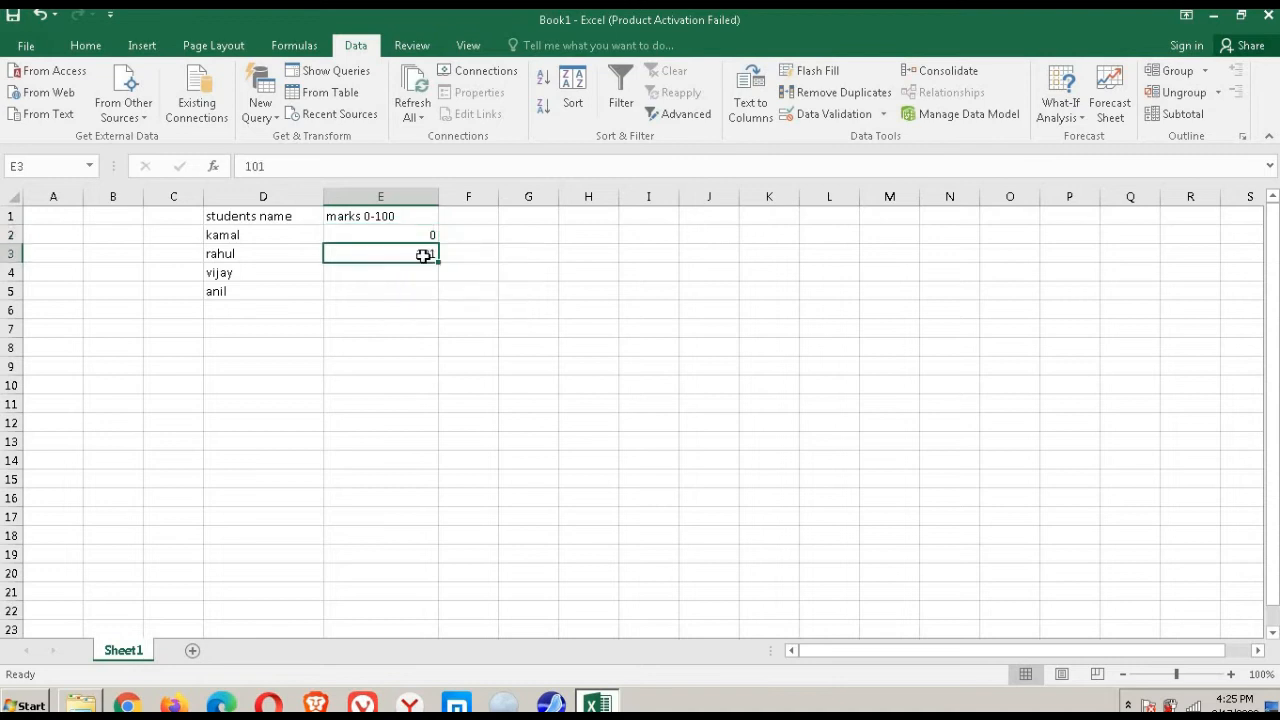
{"action": "key", "text": "Delete"}
Step: Fill the mark and validation of cell E2 down through E5
{"action": "left_click", "coordinate": [406, 234]}
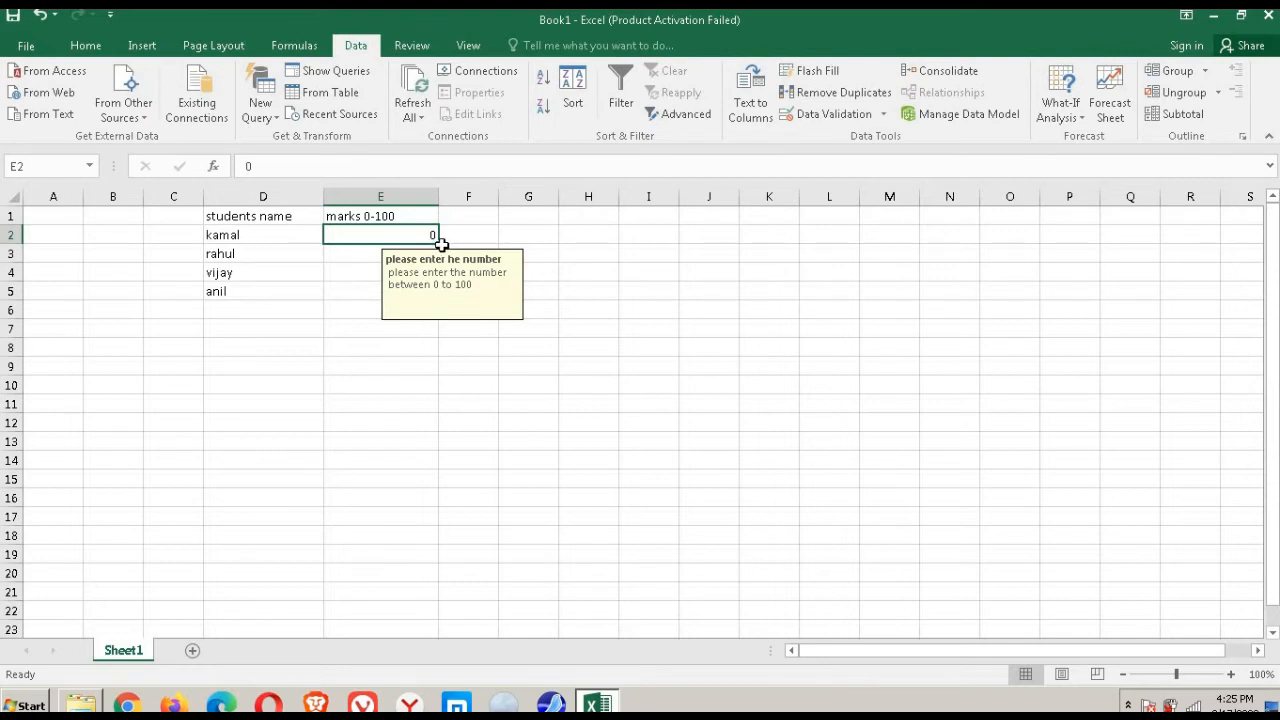
{"action": "left_click_drag", "start_coordinate": [440, 245], "coordinate": [449, 312]}
{"action": "left_click", "coordinate": [568, 343]}
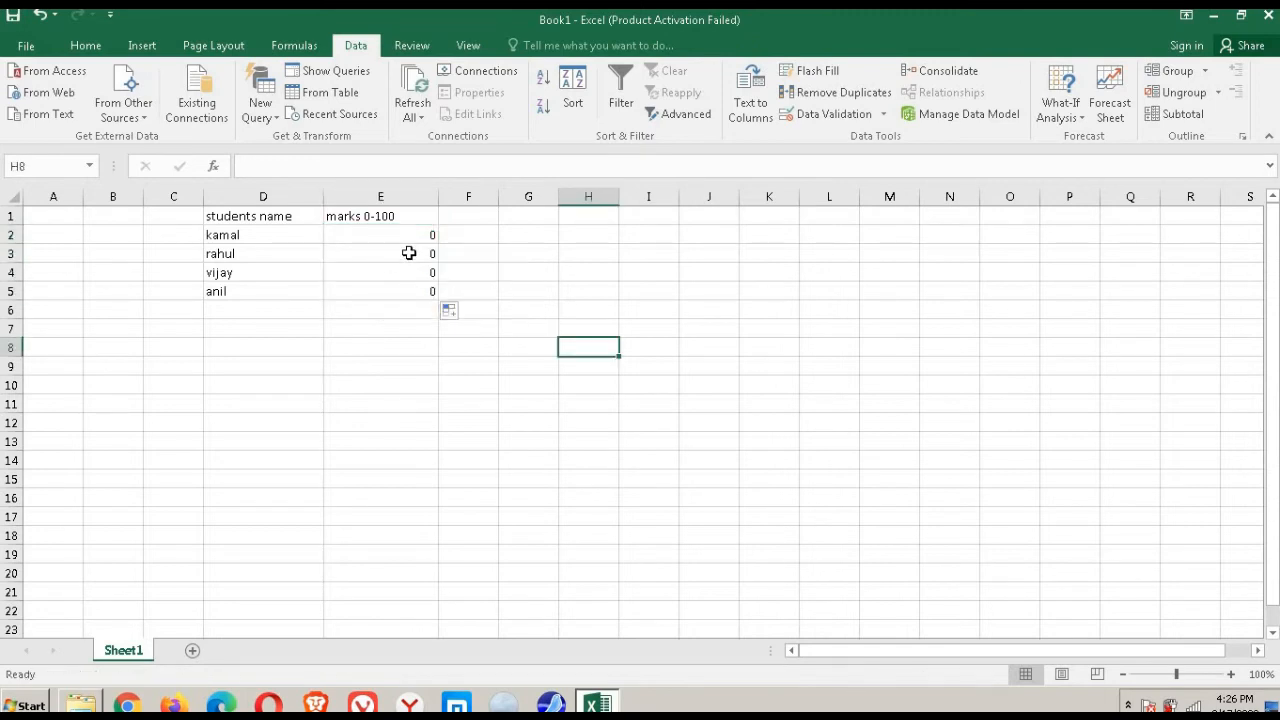
Step: Enter 100 as the second student's mark in cell E3
{"action": "key", "text": "ctrl+z"}
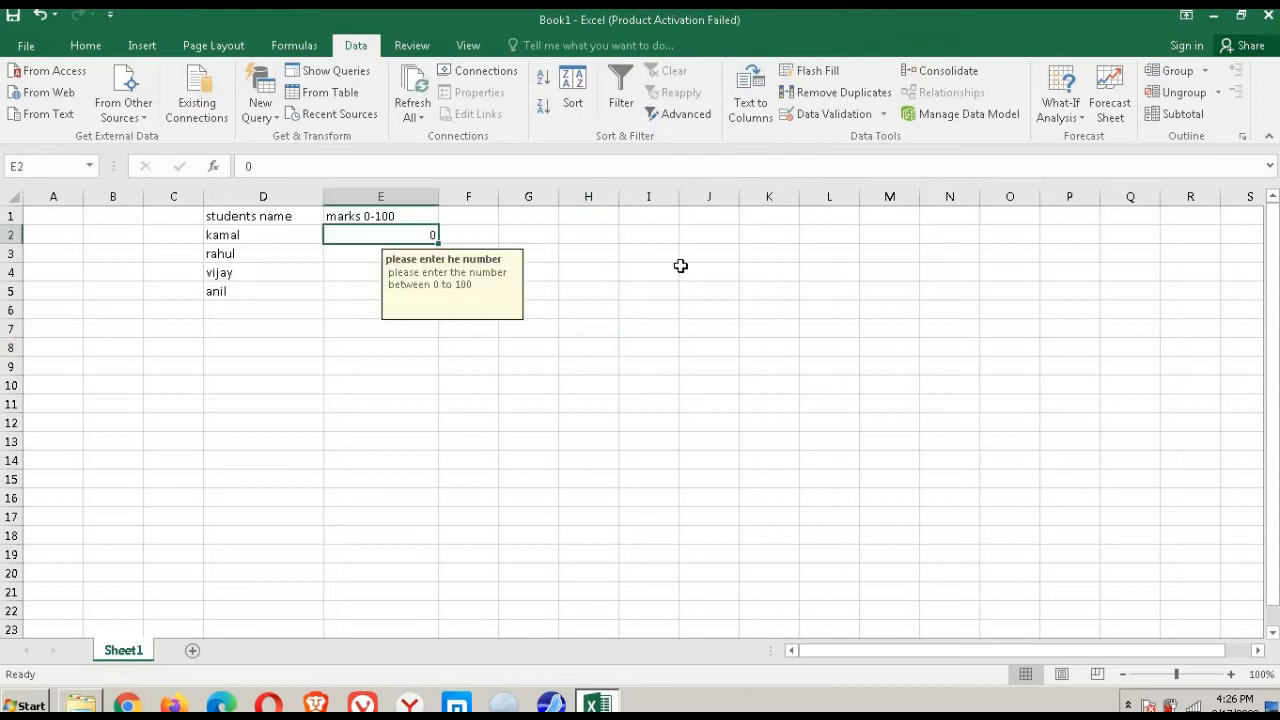
{"action": "key", "text": "Down"}
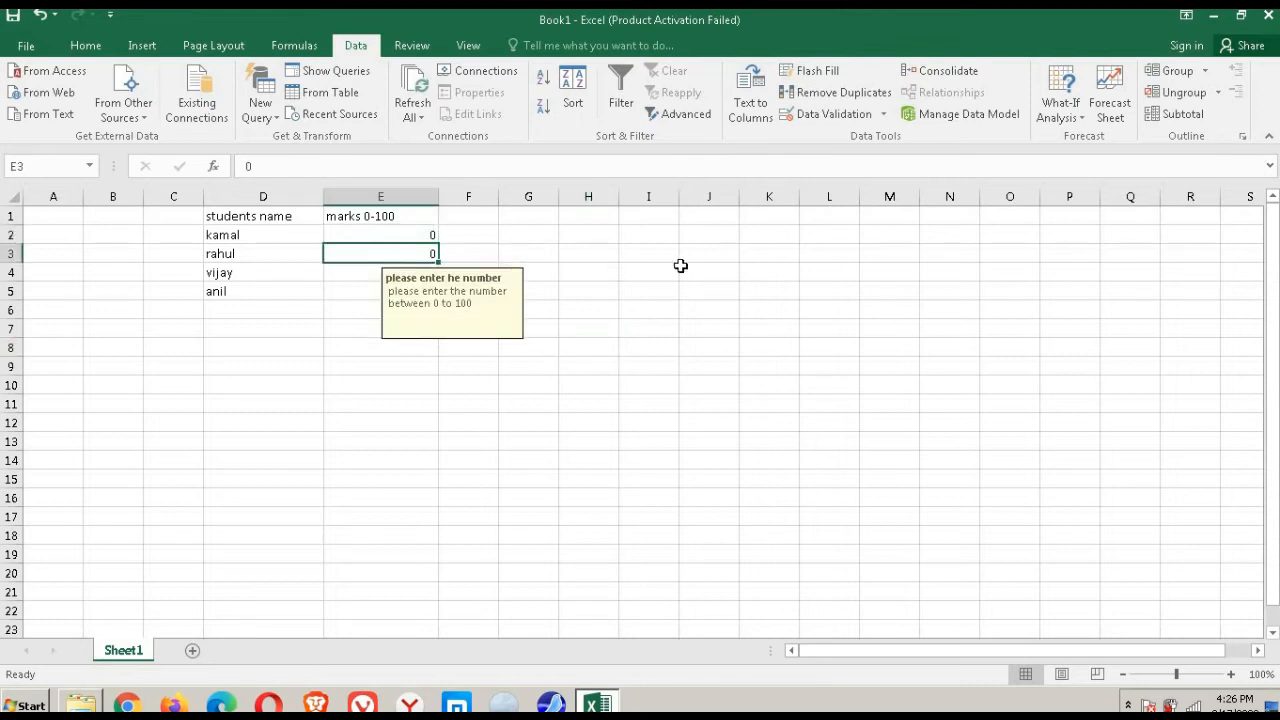
{"action": "type", "text": "100"}
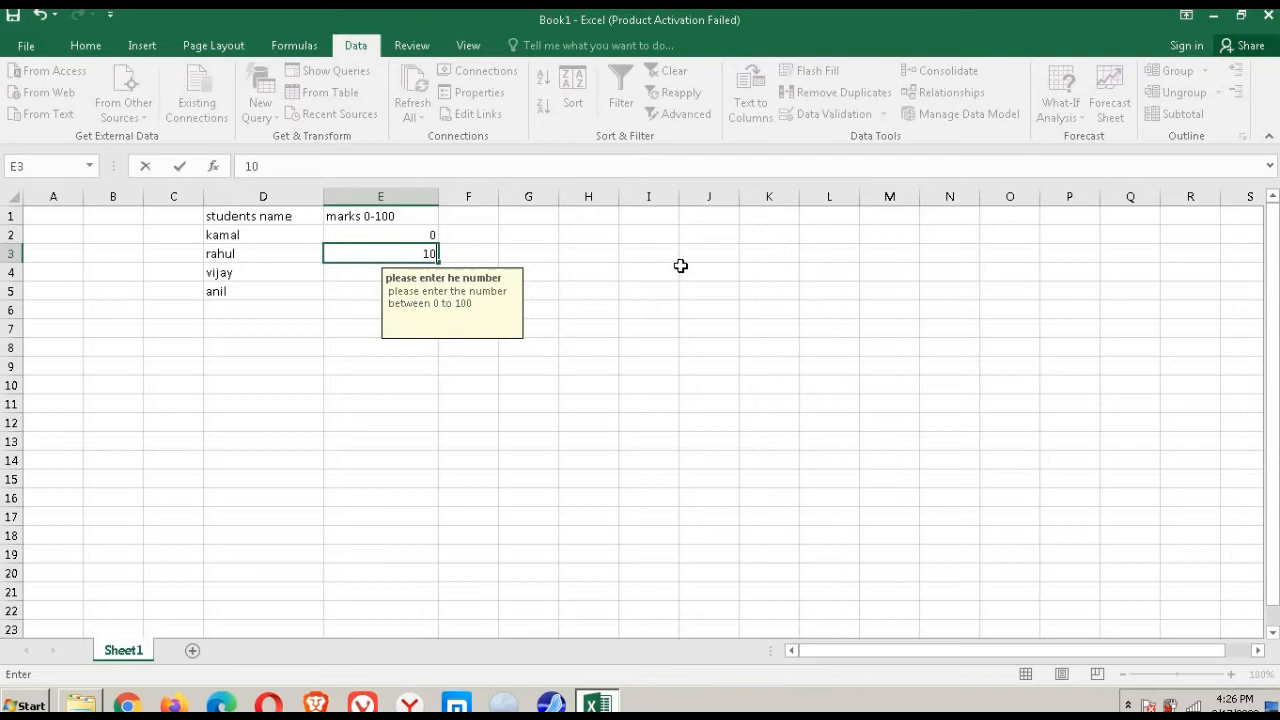
{"action": "key", "text": "Return"}
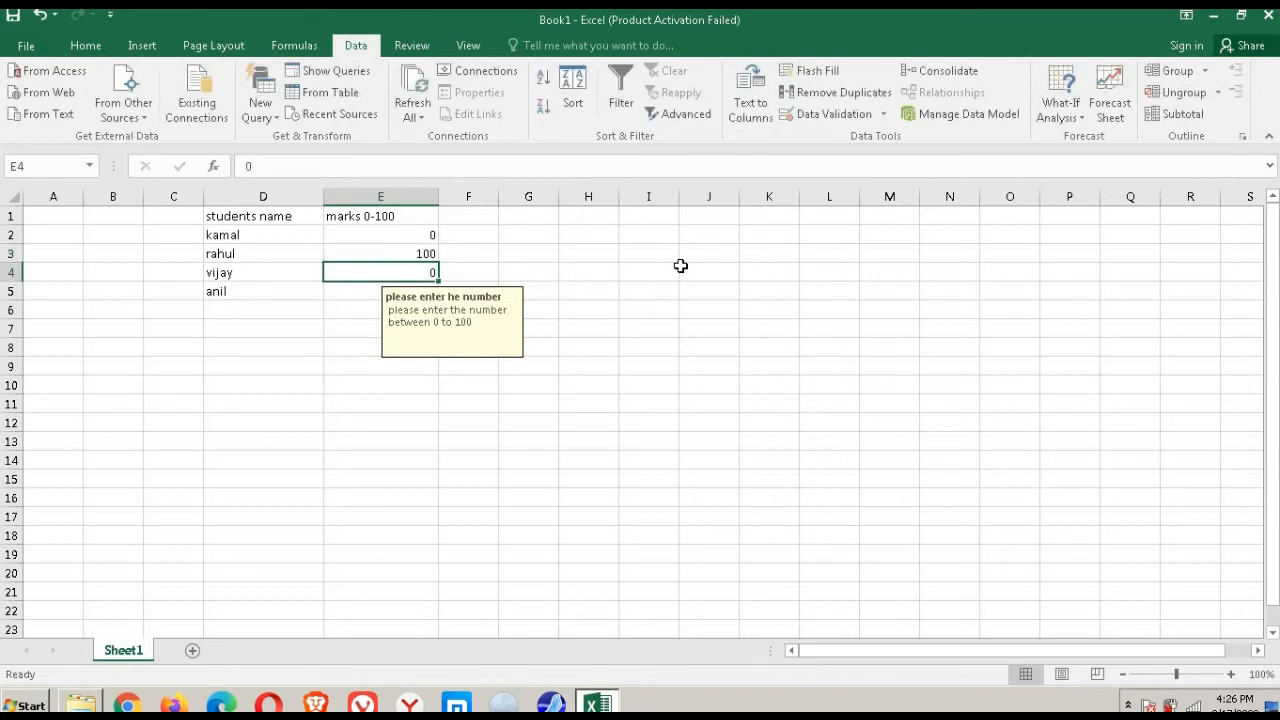
Step: Test the validation of cell E4 with a mark of 101 and return to editing the cell
{"action": "type", "text": "101"}
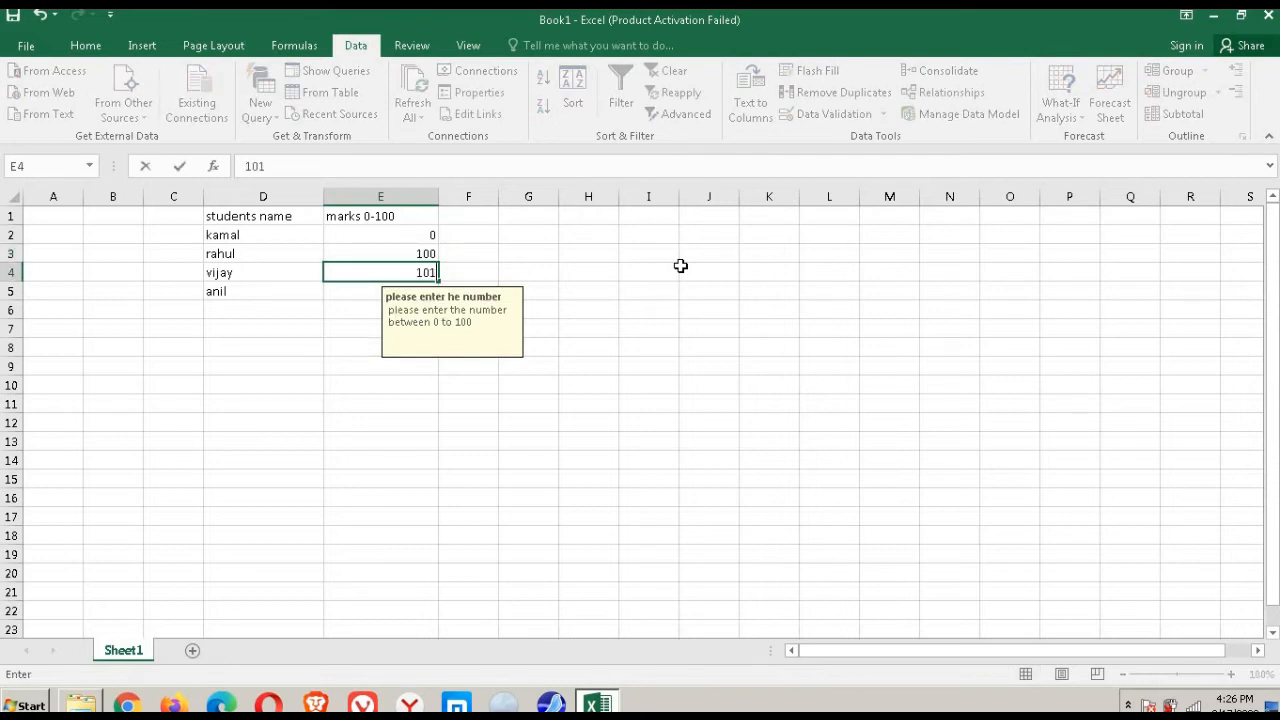
{"action": "key", "text": "Return"}
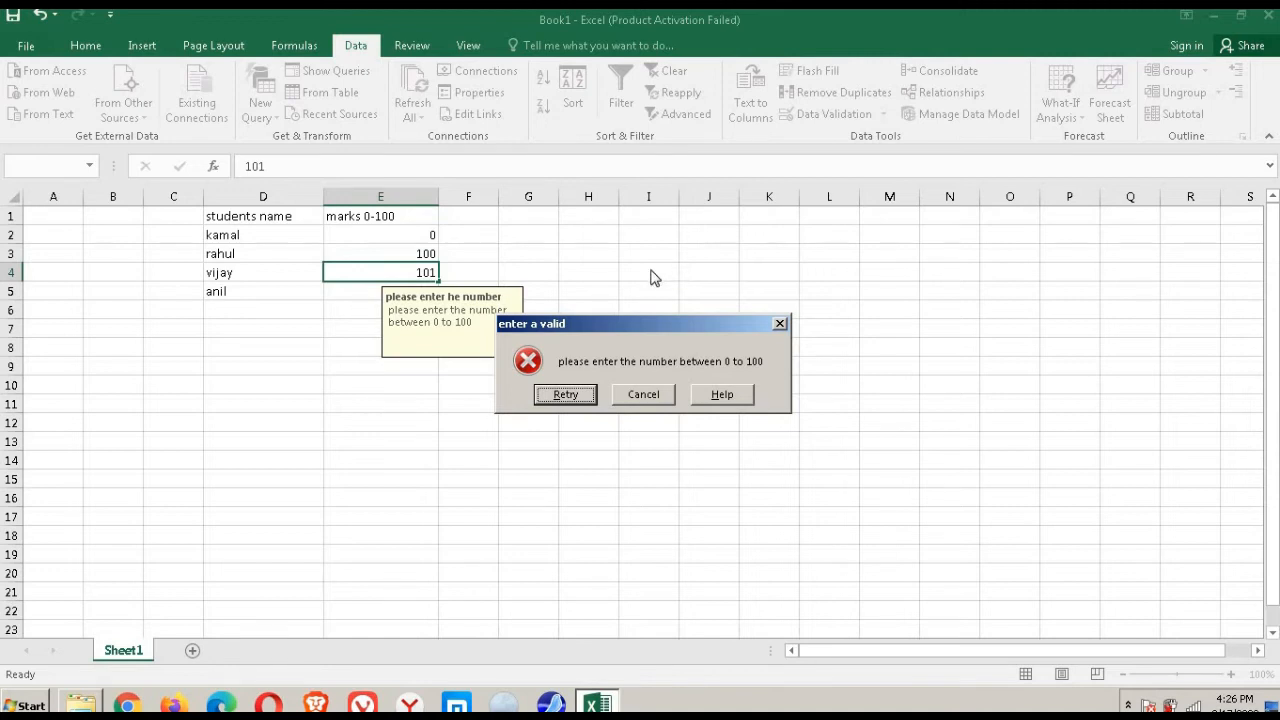
{"action": "left_click", "coordinate": [565, 395]}
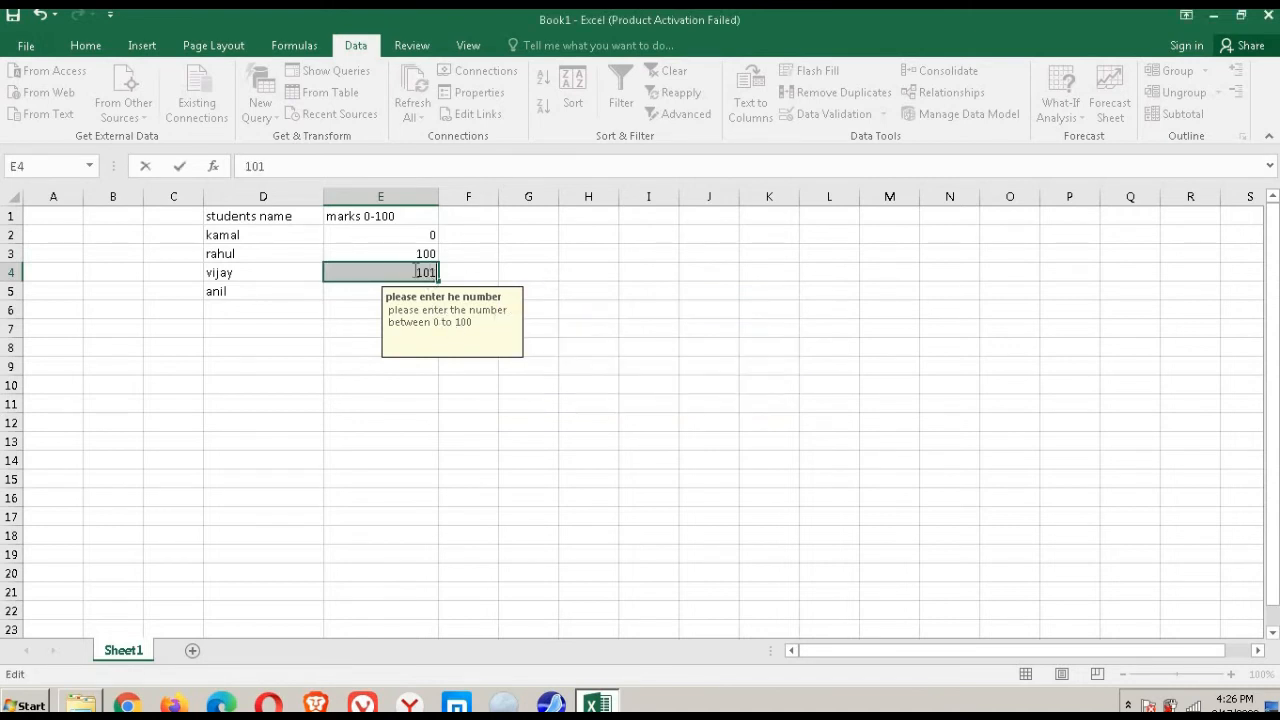
Step: Replace the mark in cell E4 with 100 and enter 99 as the last student's mark in E5
{"action": "key", "text": "Home"}
{"action": "left_click_drag", "start_coordinate": [410, 273], "coordinate": [514, 282]}
{"action": "type", "text": "1"}
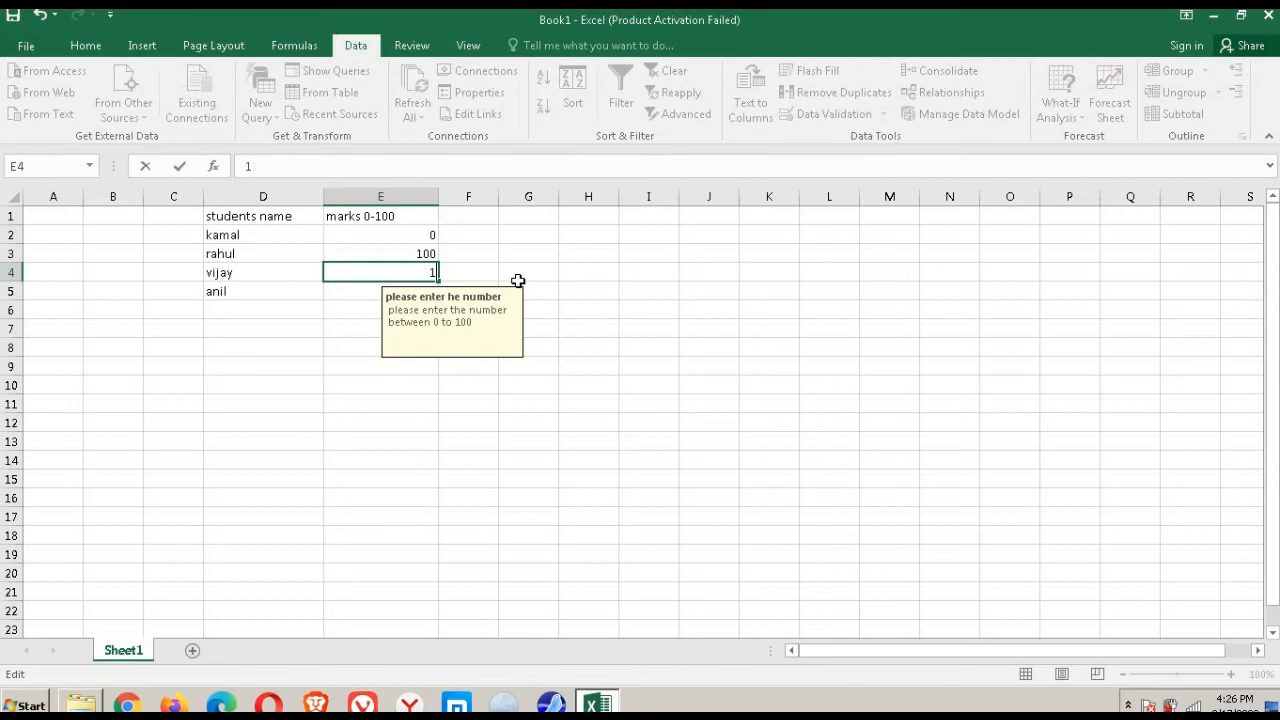
{"action": "type", "text": "00"}
{"action": "key", "text": "Return"}
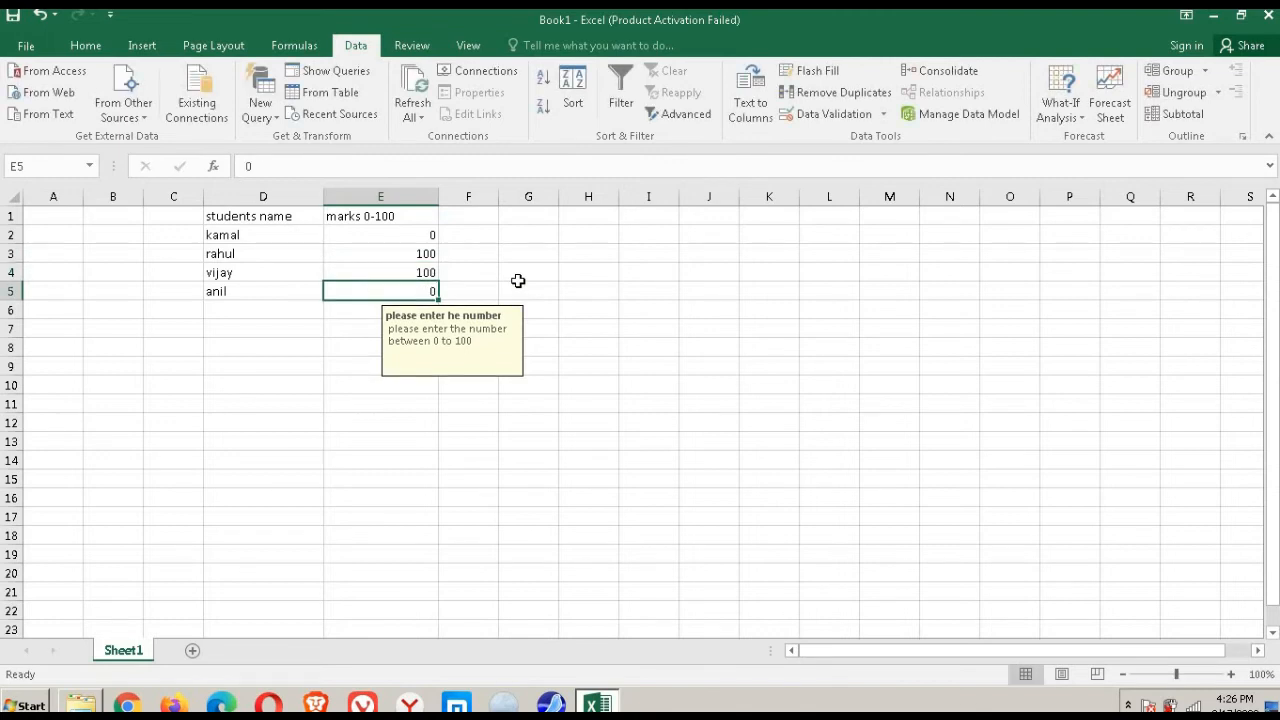
{"action": "type", "text": "99"}
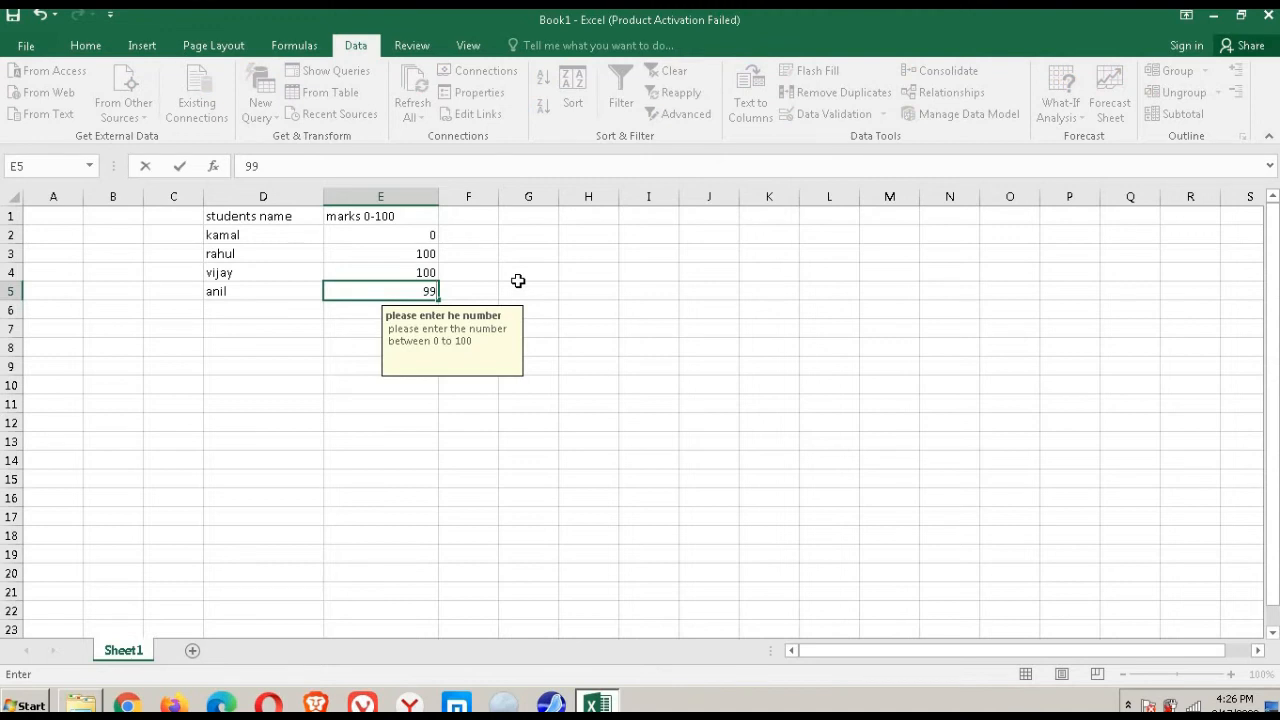
{"action": "key", "text": "Return"}
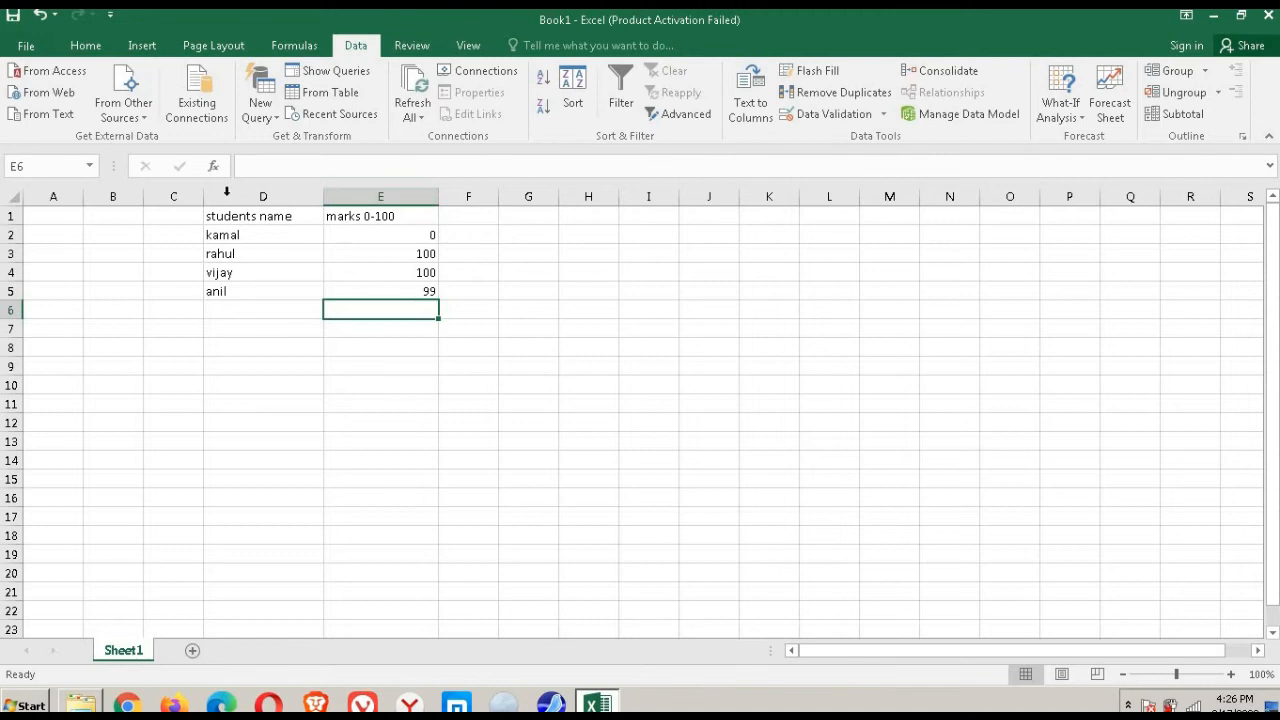
Step: Widen column G and enter the heading "cutomer feedback" in cell G1
{"action": "left_click", "coordinate": [525, 218]}
{"action": "left_click_drag", "start_coordinate": [559, 199], "coordinate": [625, 199]}
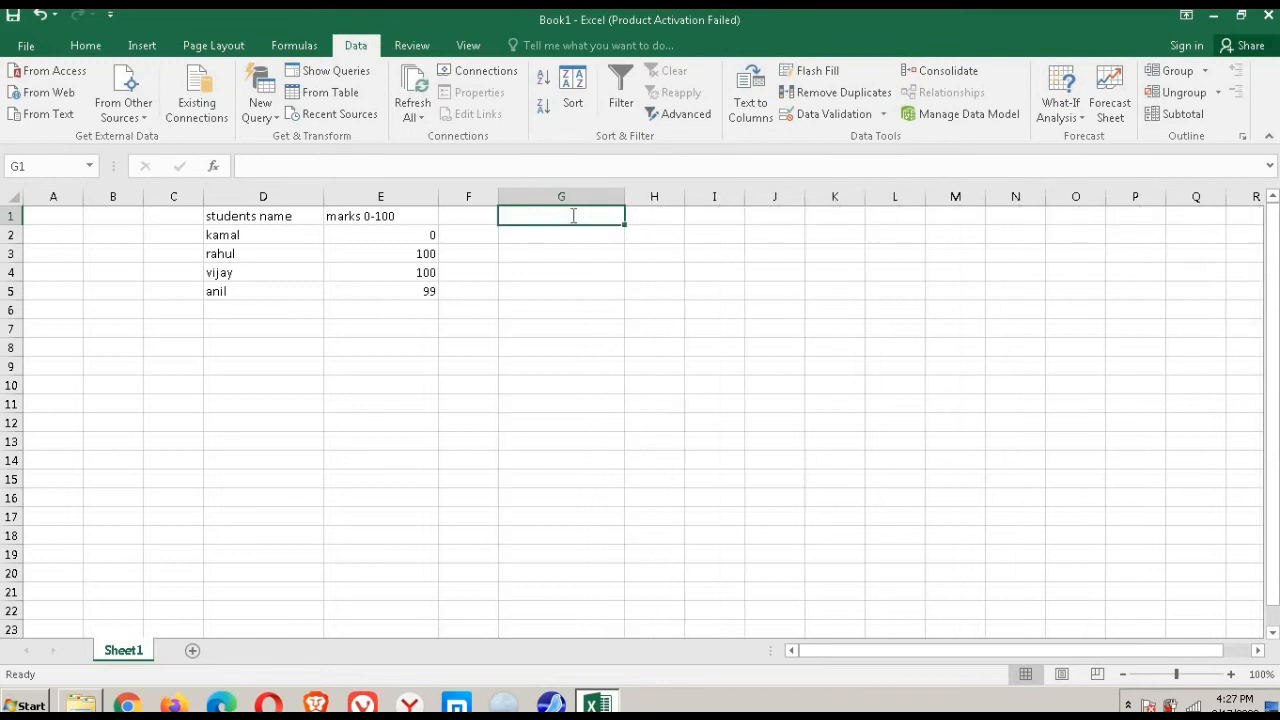
{"action": "type", "text": "cu"}
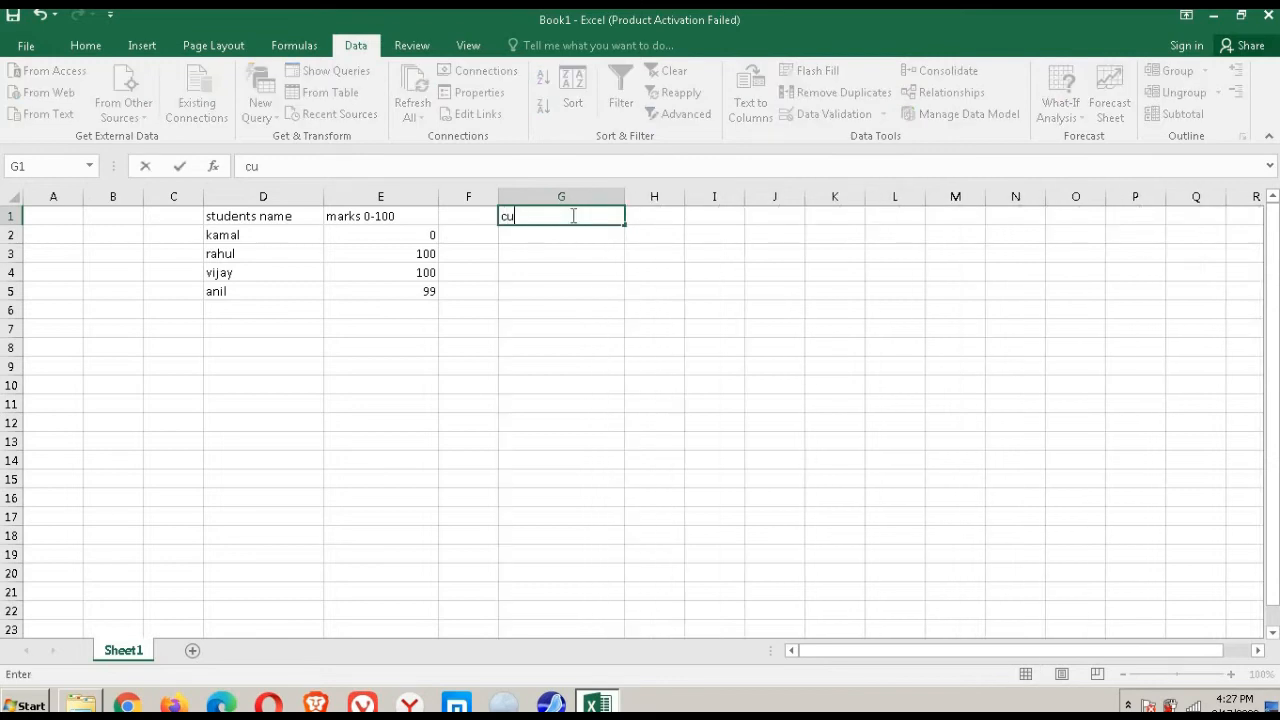
{"action": "type", "text": "smomer"}
{"action": "key", "text": "BackSpace"}
{"action": "key", "text": "BackSpace"}
{"action": "key", "text": "BackSpace"}
{"action": "key", "text": "BackSpace"}
{"action": "key", "text": "BackSpace"}
{"action": "type", "text": "omer"}
{"action": "key", "text": "BackSpace"}
{"action": "key", "text": "BackSpace"}
{"action": "key", "text": "BackSpace"}
{"action": "key", "text": "BackSpace"}
{"action": "key", "text": "BackSpace"}
{"action": "type", "text": "tomerfe"}
{"action": "key", "text": "BackSpace"}
{"action": "key", "text": "BackSpace"}
{"action": "type", "text": "feeda"}
{"action": "key", "text": "BackSpace"}
{"action": "key", "text": "BackSpace"}
{"action": "type", "text": "da"}
{"action": "key", "text": "BackSpace"}
{"action": "type", "text": "back"}
{"action": "key", "text": "Tab"}
Step: Widen column H and enter 1-10 as its heading in cell H1
{"action": "left_click_drag", "start_coordinate": [686, 197], "coordinate": [737, 208]}
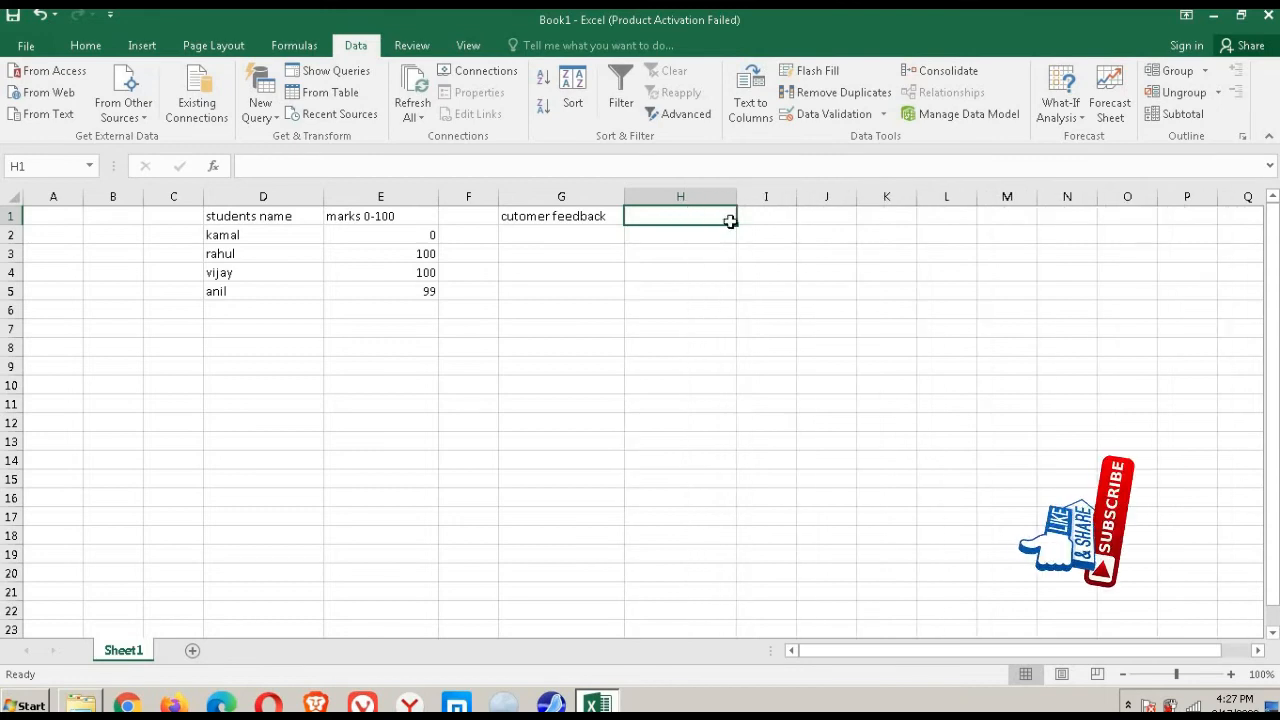
{"action": "type", "text": "1-"}
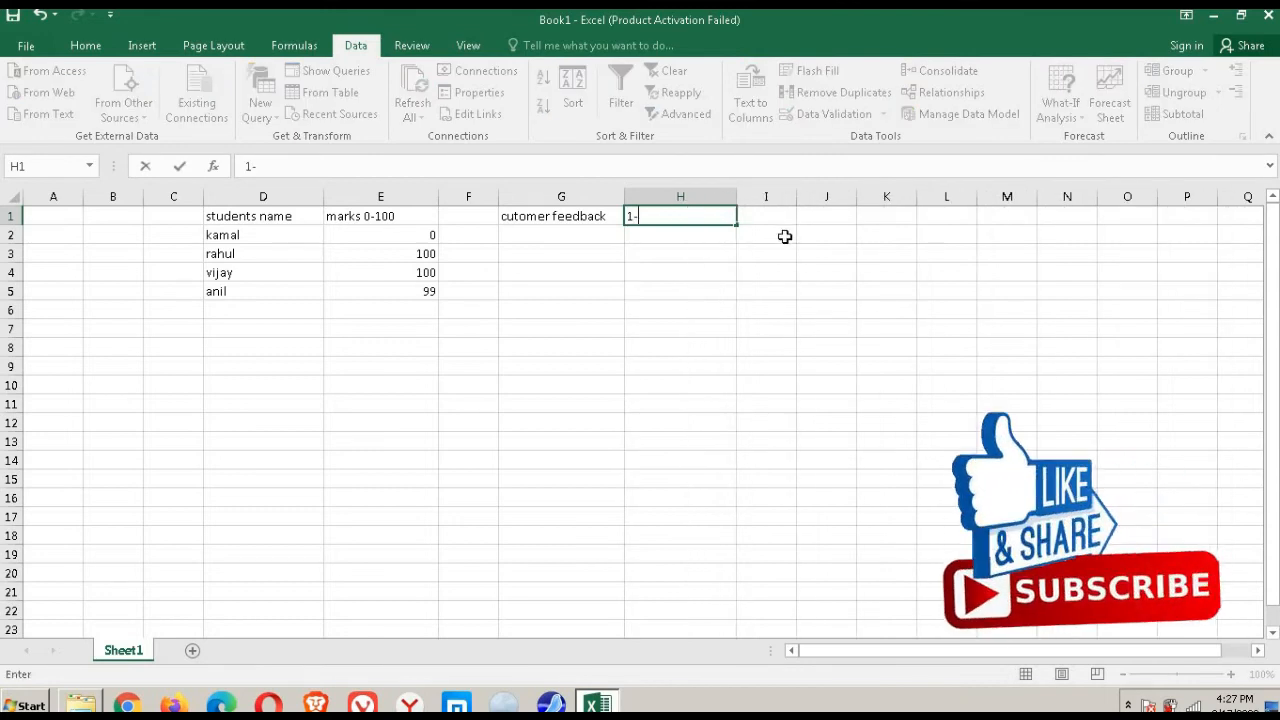
{"action": "type", "text": "10"}
{"action": "key", "text": "Return"}
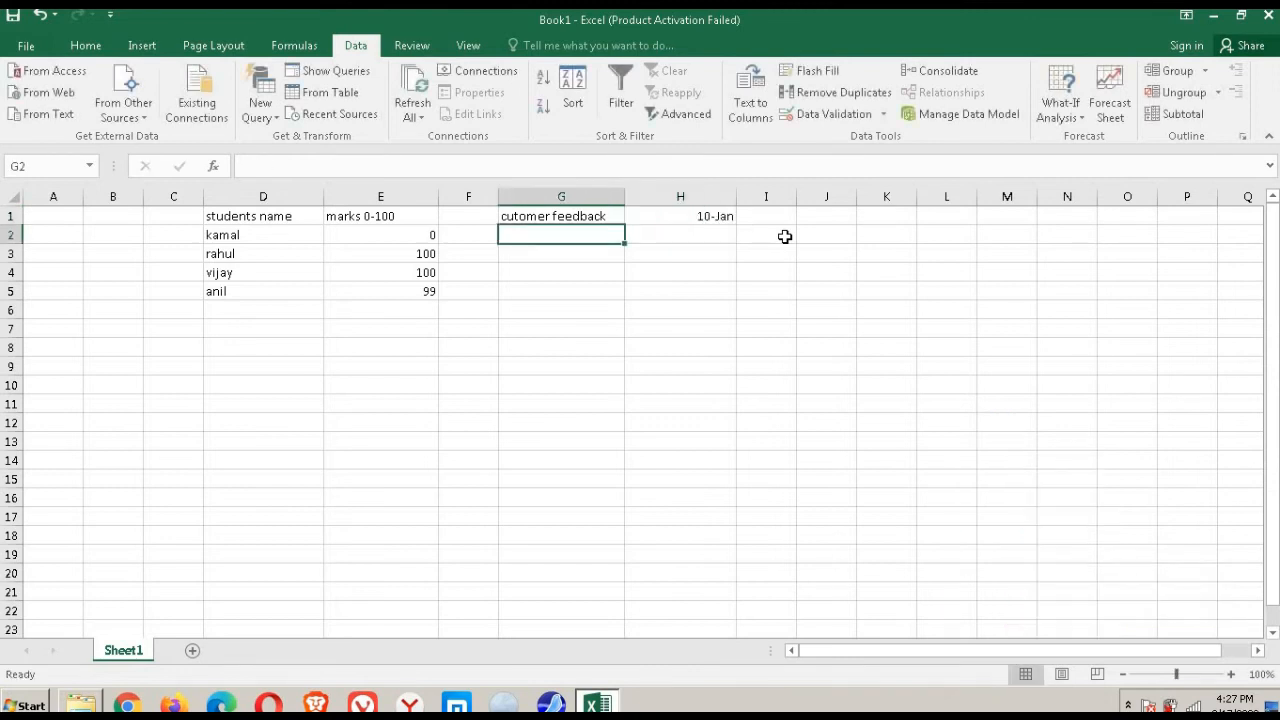
Step: List the feedback categories "sevice", "complain recification", "phone service" and "behavior" in cells G2 to G5
{"action": "type", "text": "sevice"}
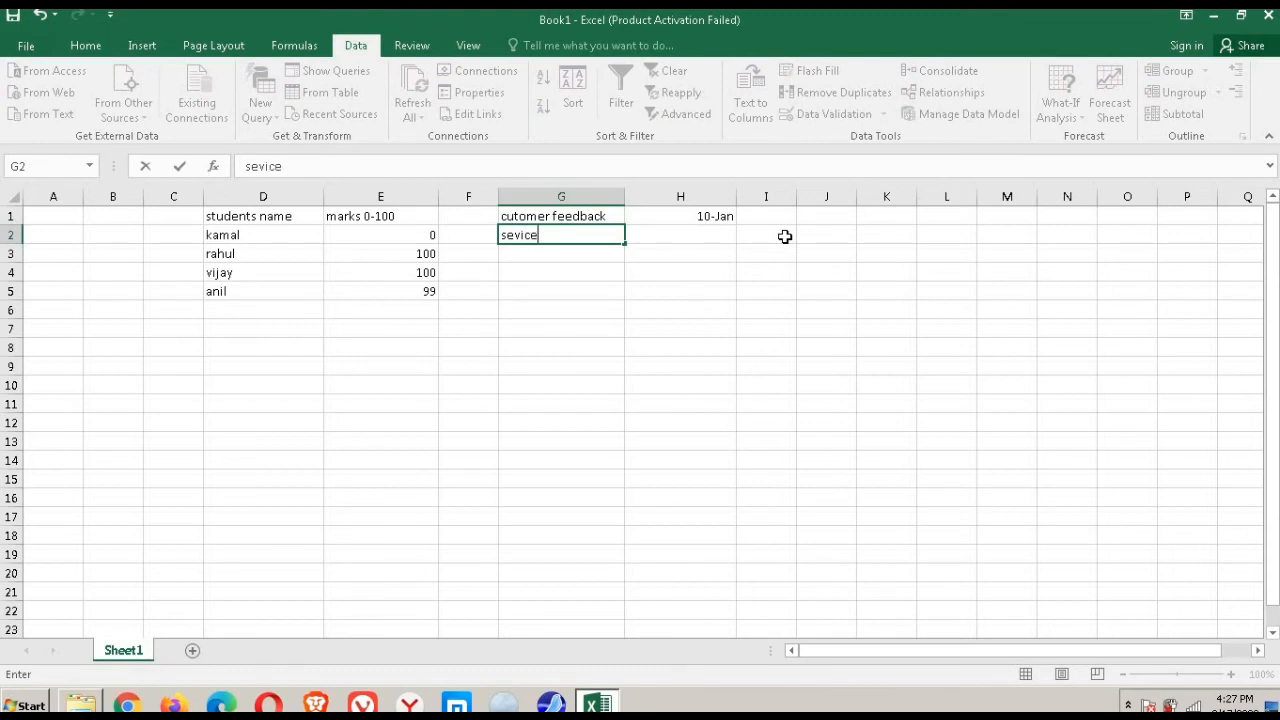
{"action": "key", "text": "Return"}
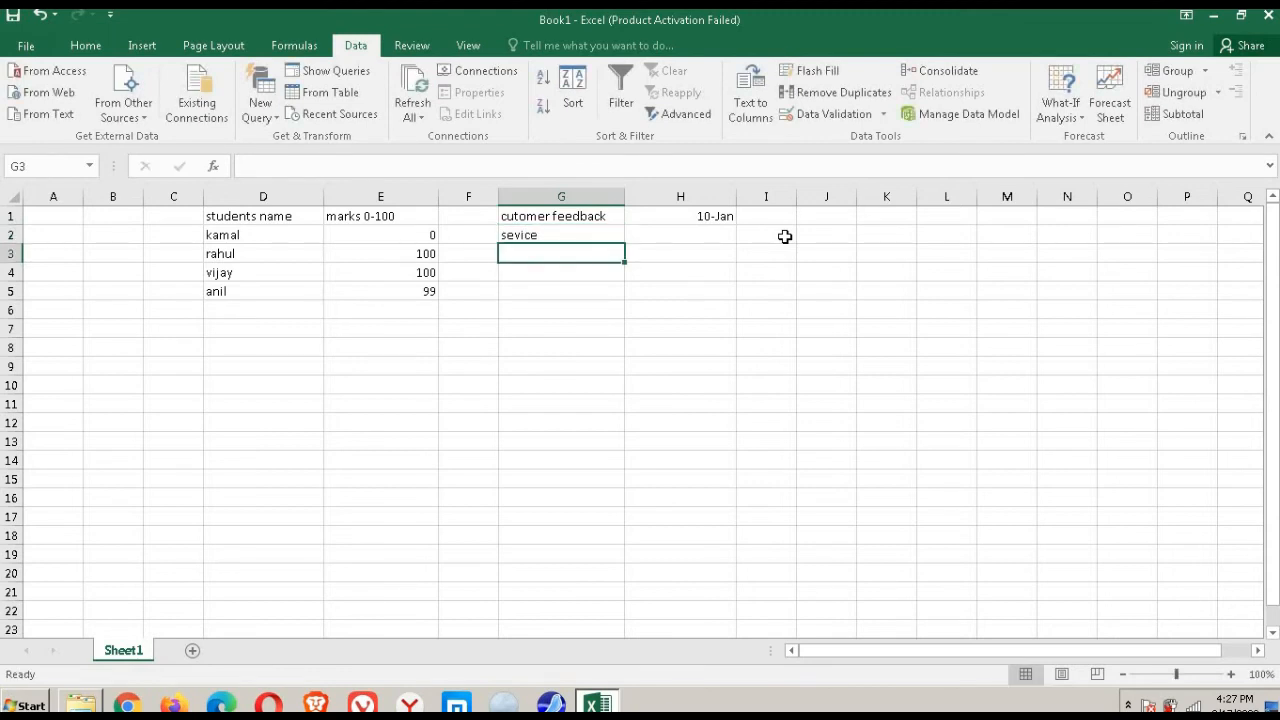
{"action": "type", "text": "c"}
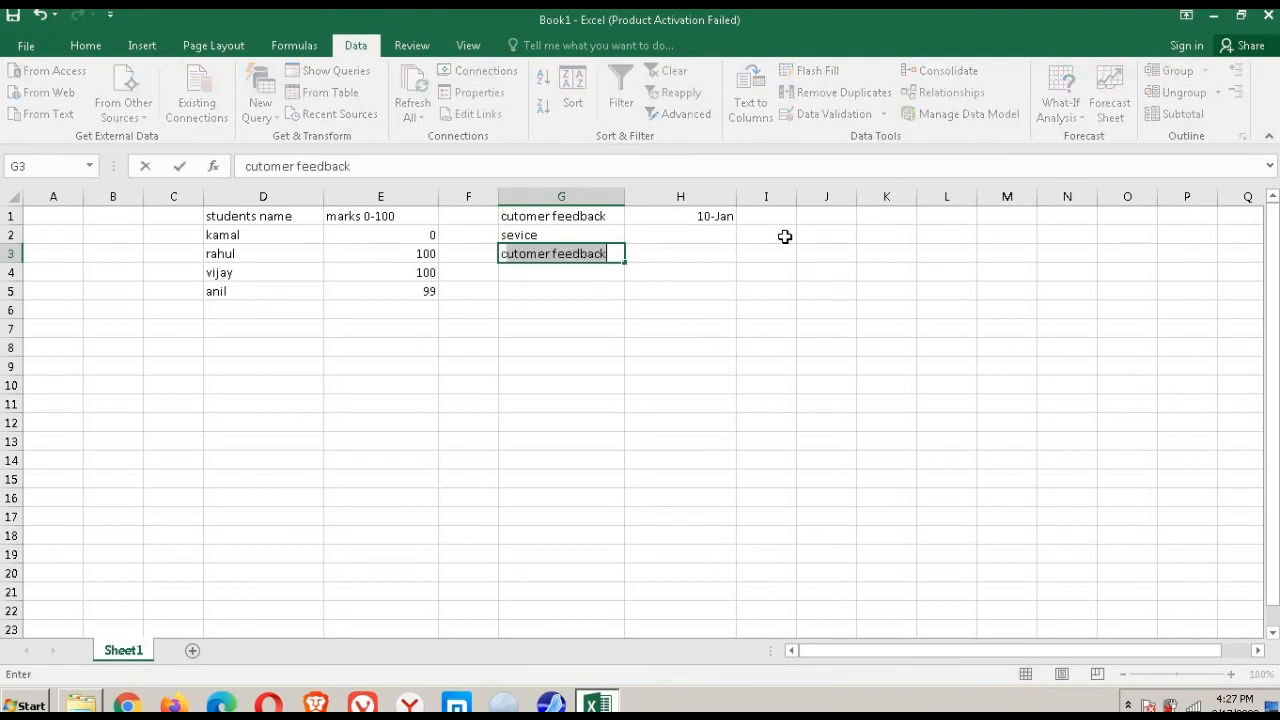
{"action": "type", "text": "omplain"}
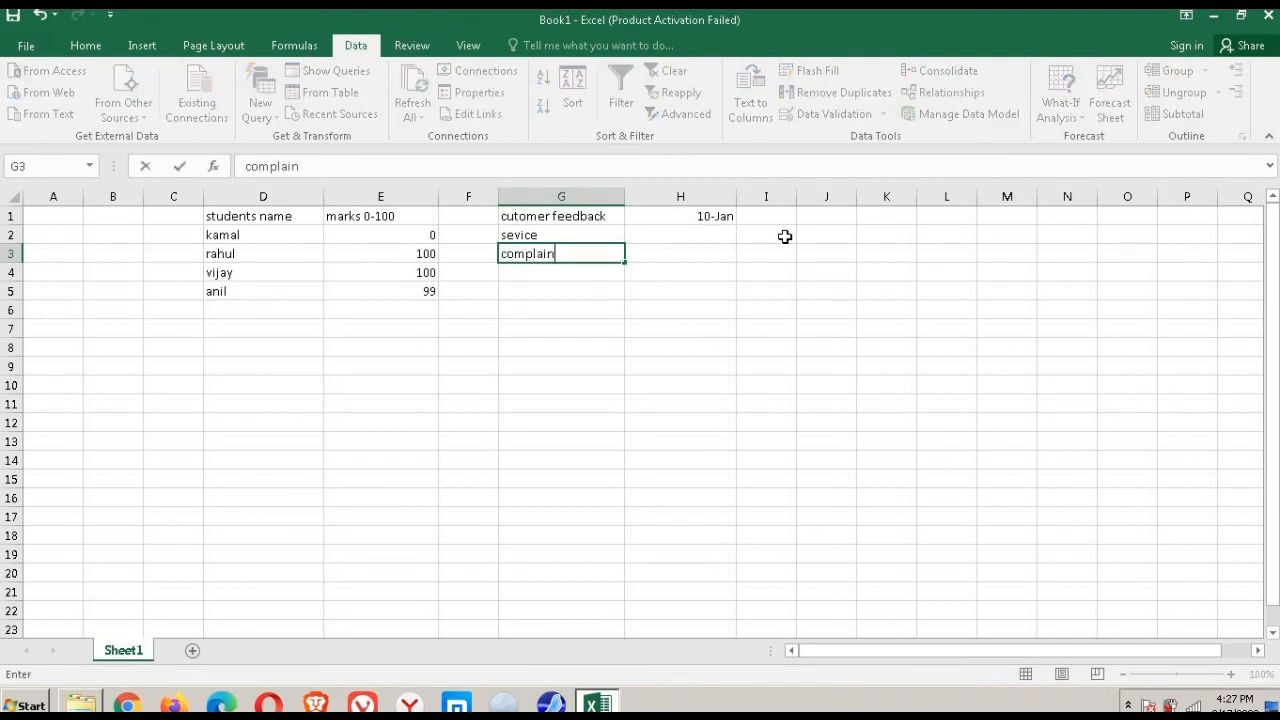
{"action": "type", "text": " recification"}
{"action": "key", "text": "Return"}
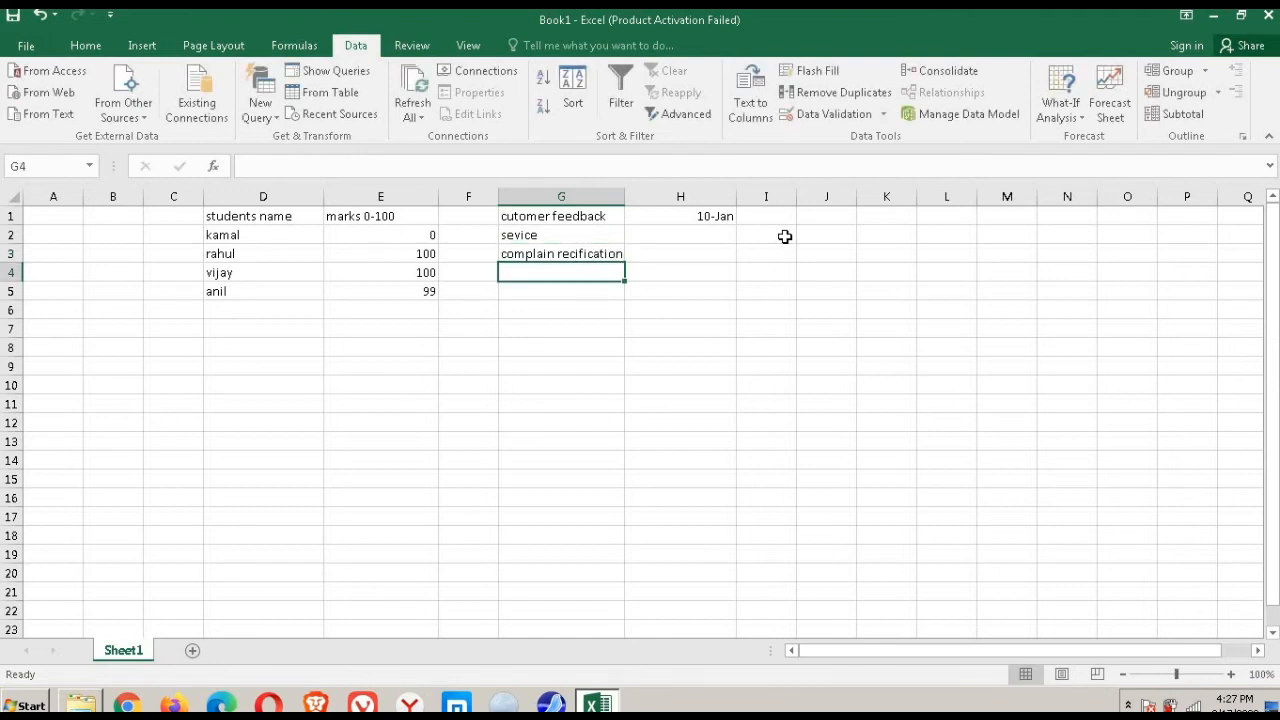
{"action": "type", "text": "phone "}
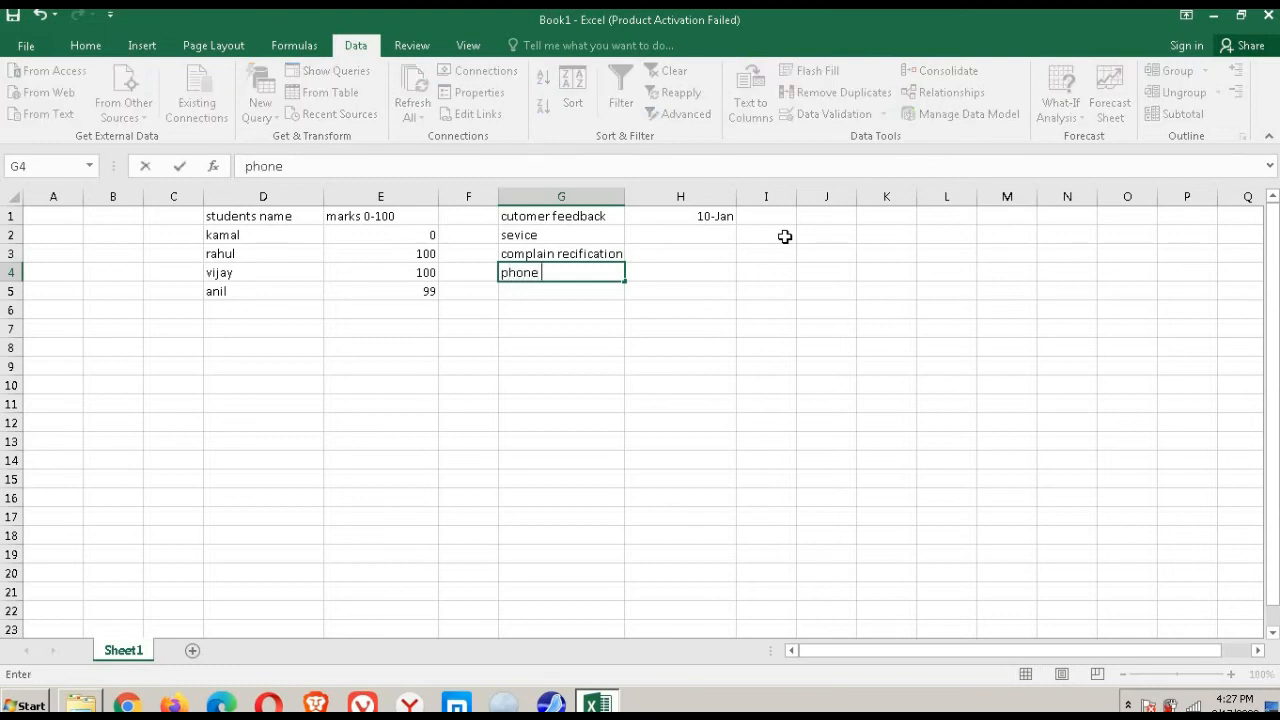
{"action": "type", "text": "service"}
{"action": "key", "text": "Return"}
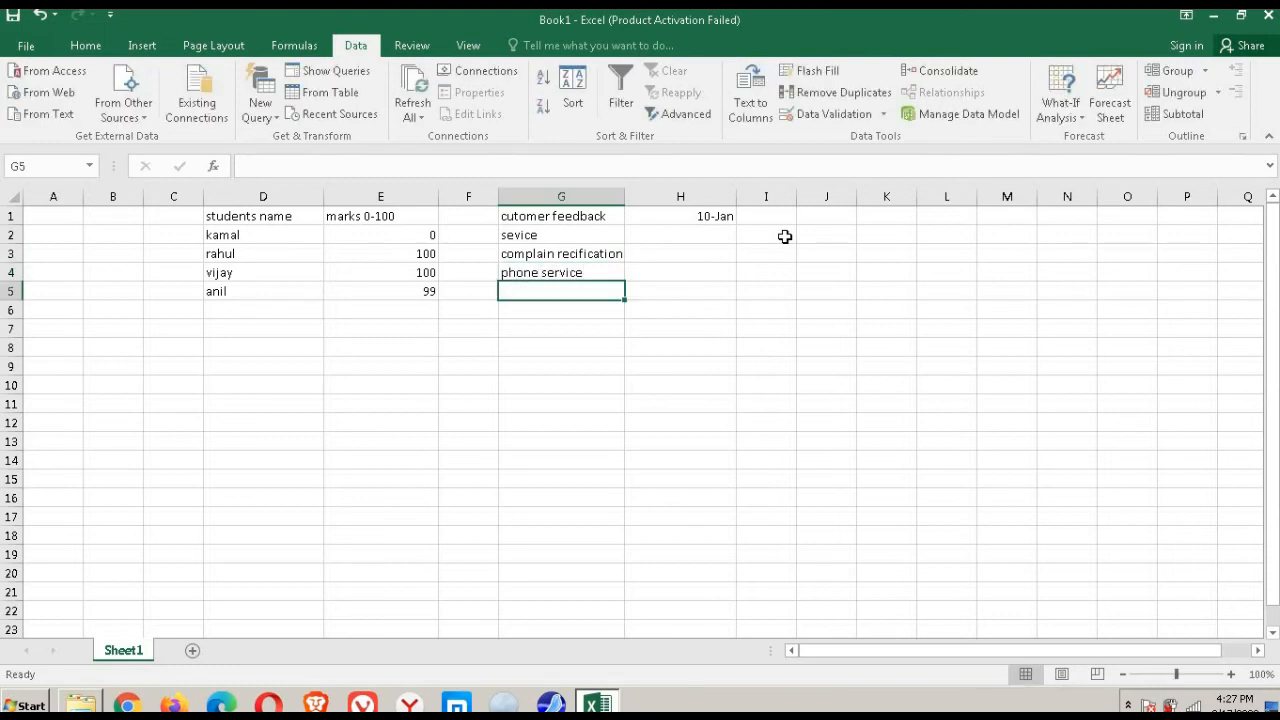
{"action": "type", "text": "val"}
{"action": "key", "text": "BackSpace"}
{"action": "key", "text": "BackSpace"}
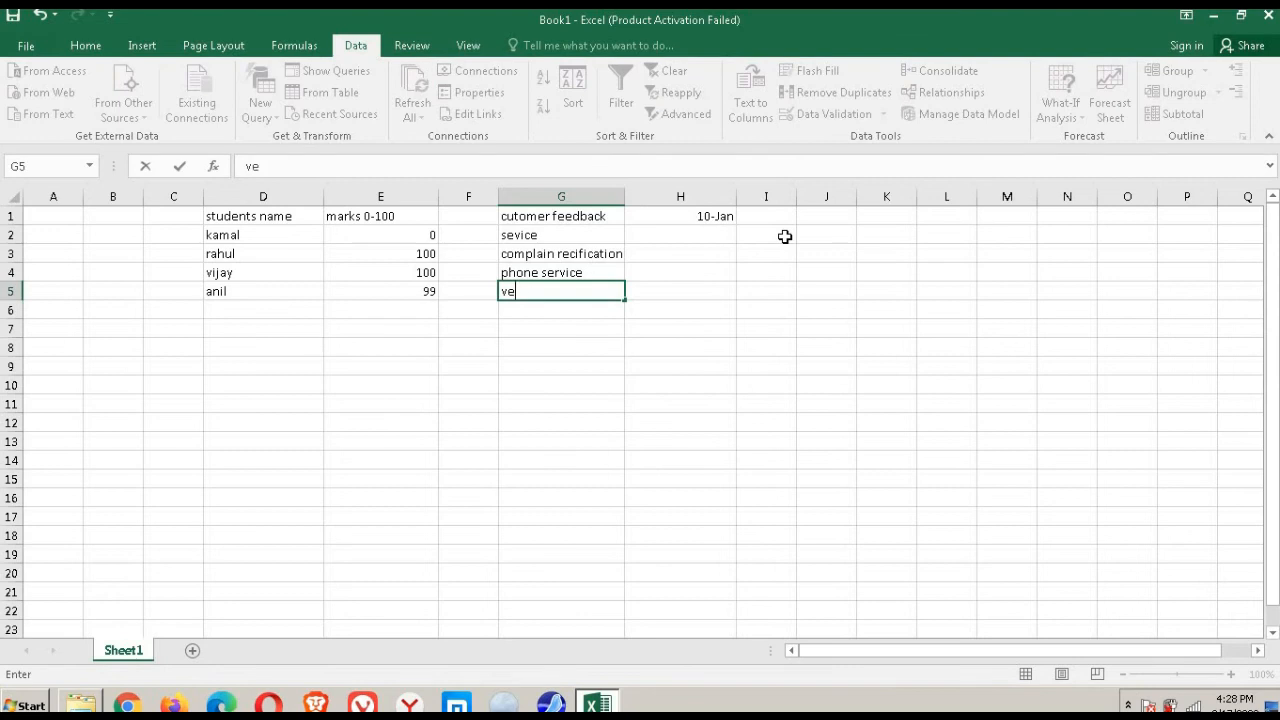
{"action": "key", "text": "BackSpace"}
{"action": "type", "text": "behavior"}
Step: Set up data validation for cell H2 that allows whole numbers between 0 and 100
{"action": "left_click", "coordinate": [668, 238]}
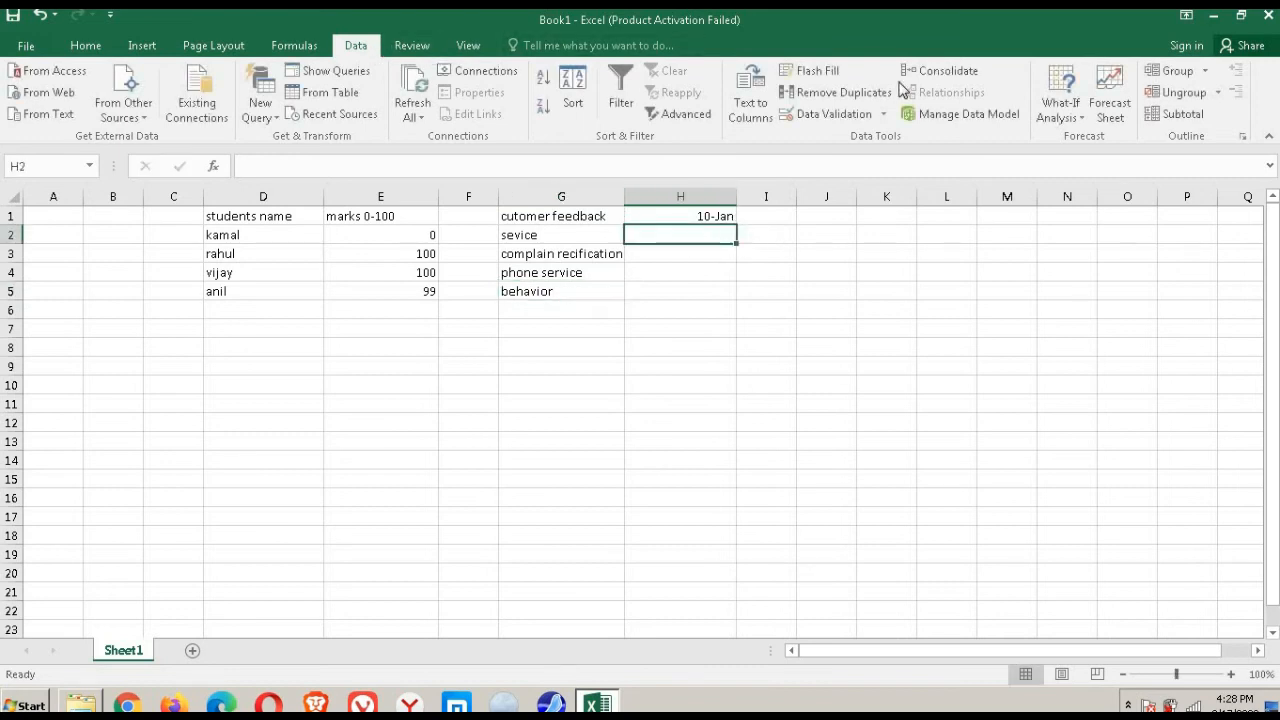
{"action": "left_click", "coordinate": [886, 114]}
{"action": "left_click", "coordinate": [880, 134]}
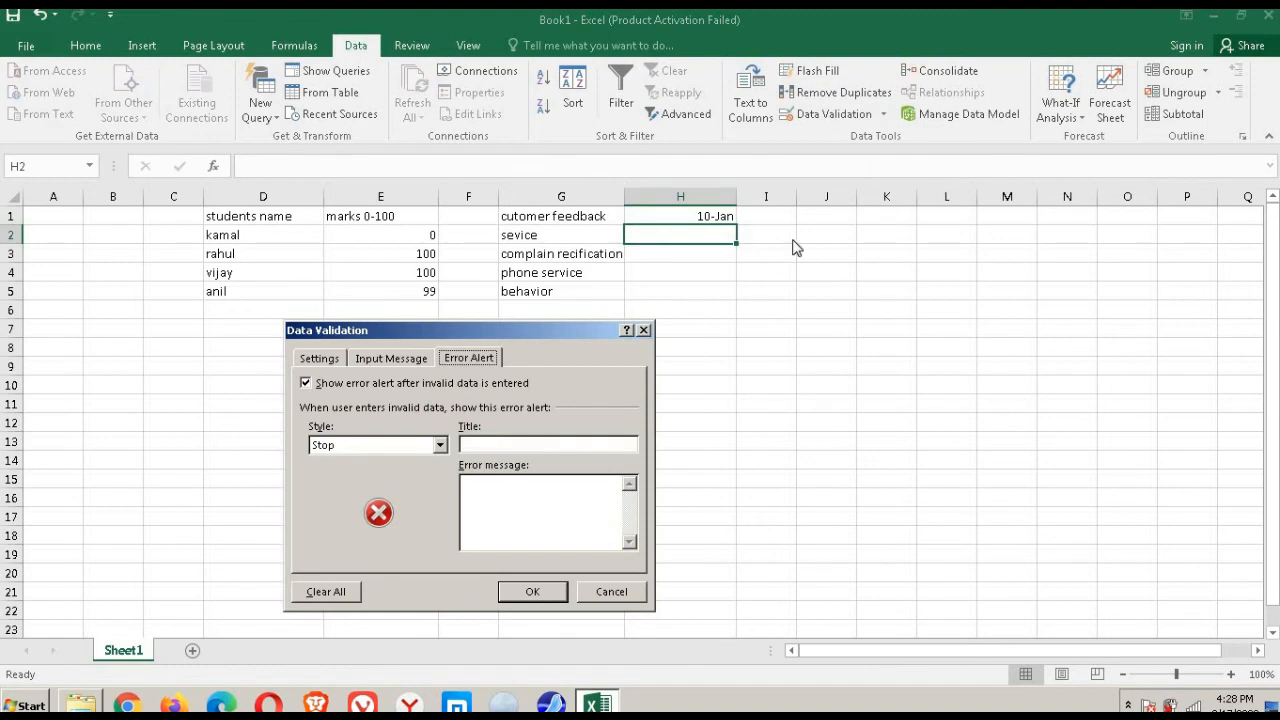
{"action": "left_click", "coordinate": [318, 360]}
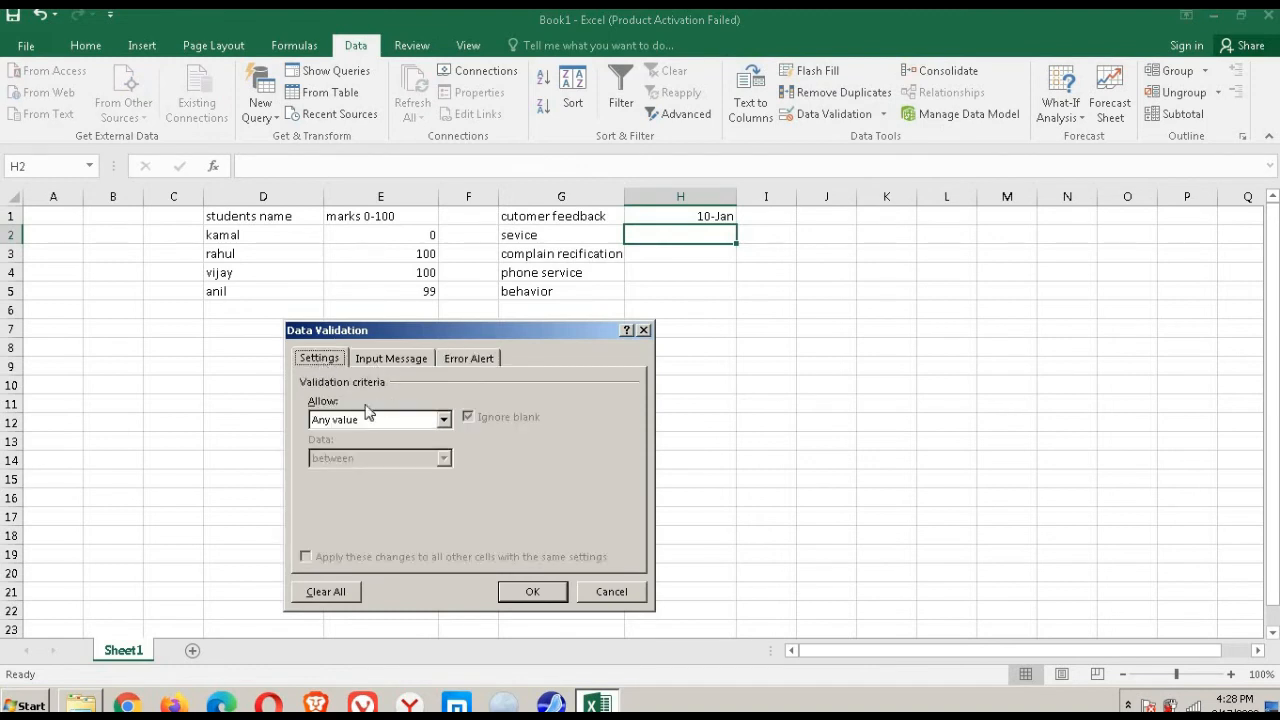
{"action": "left_click", "coordinate": [422, 420]}
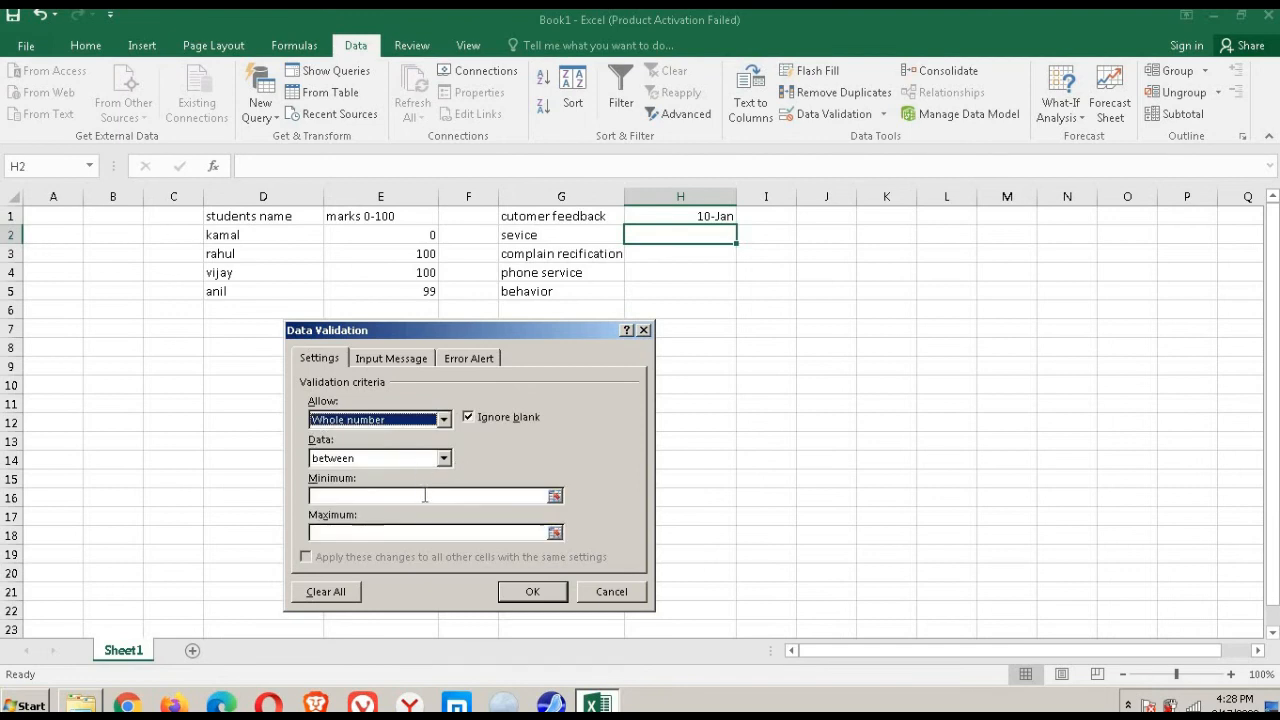
{"action": "left_click", "coordinate": [430, 494]}
{"action": "type", "text": "0"}
{"action": "left_click", "coordinate": [455, 532]}
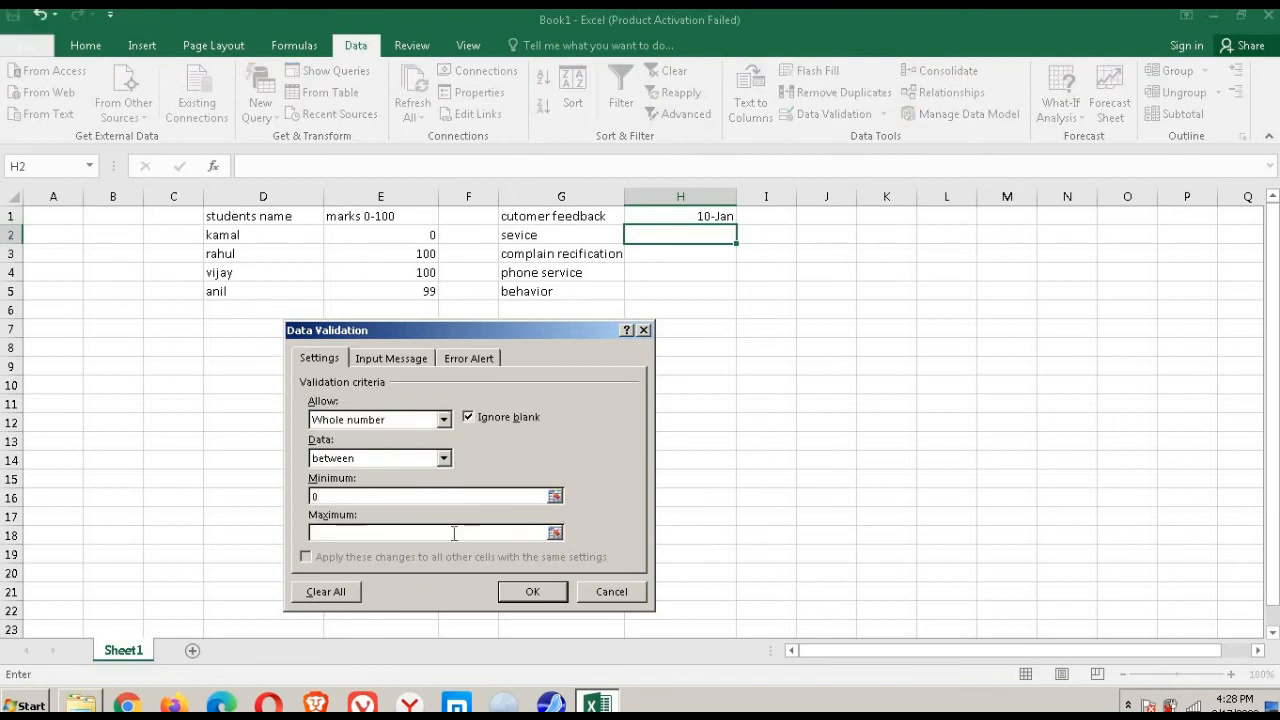
{"action": "type", "text": "100"}
Step: Give the validation an input message titled "enter the number" with the text "enter the number 1-10"
{"action": "left_click", "coordinate": [391, 358]}
{"action": "left_click", "coordinate": [406, 446]}
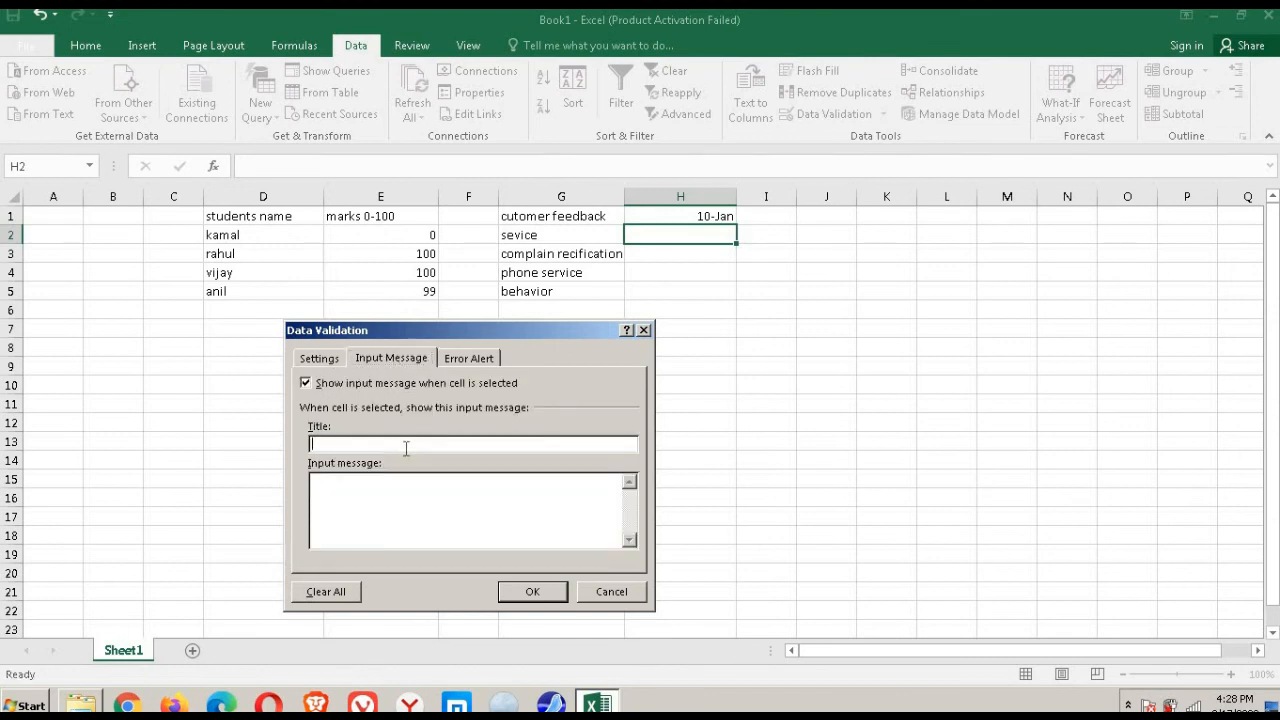
{"action": "type", "text": "enter the number"}
{"action": "left_click", "coordinate": [381, 497]}
{"action": "type", "text": "enter the number 0"}
{"action": "key", "text": "BackSpace"}
{"action": "type", "text": "1-10"}
Step: Add a Stop error alert titled "not a valid number" with a message asking for 1 to 10, and apply the validation to H2
{"action": "left_click", "coordinate": [476, 360]}
{"action": "left_click", "coordinate": [518, 443]}
{"action": "type", "text": "no"}
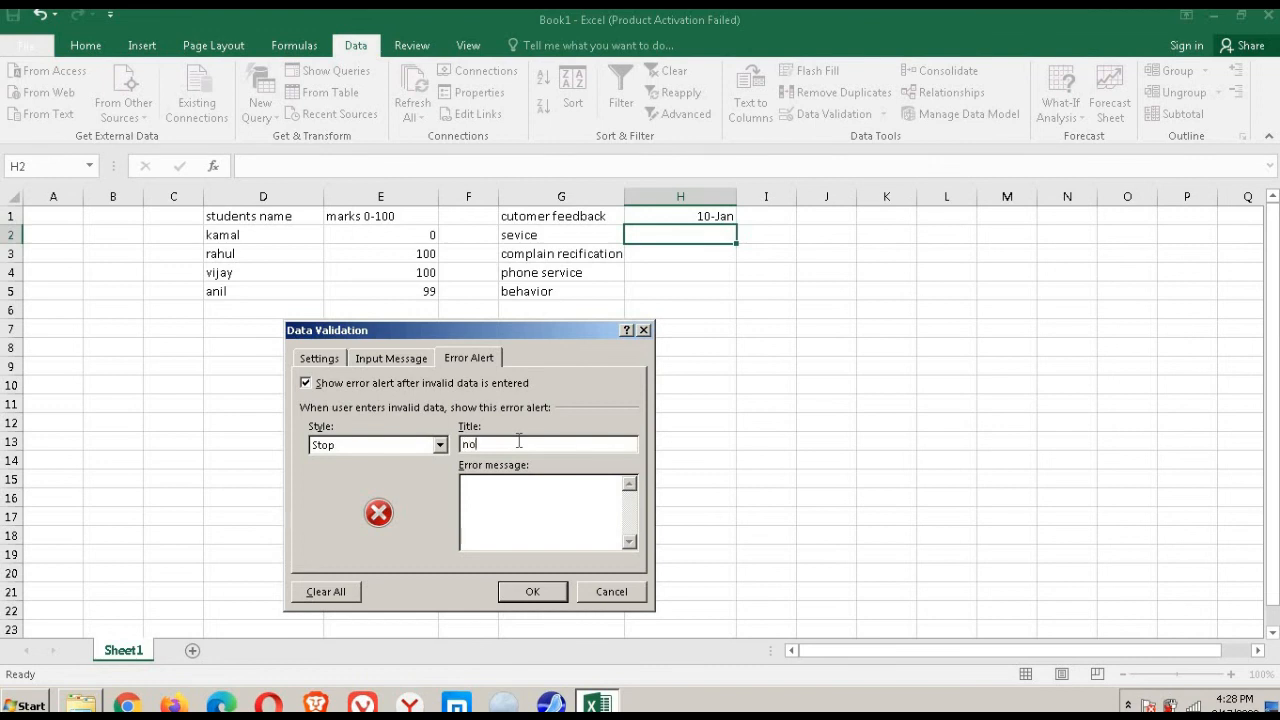
{"action": "type", "text": "t a valid number"}
{"action": "type", "text": "enter "}
{"action": "type", "text": "10"}
{"action": "key", "text": "BackSpace"}
{"action": "type", "text": "to 10"}
{"action": "left_click", "coordinate": [522, 592]}
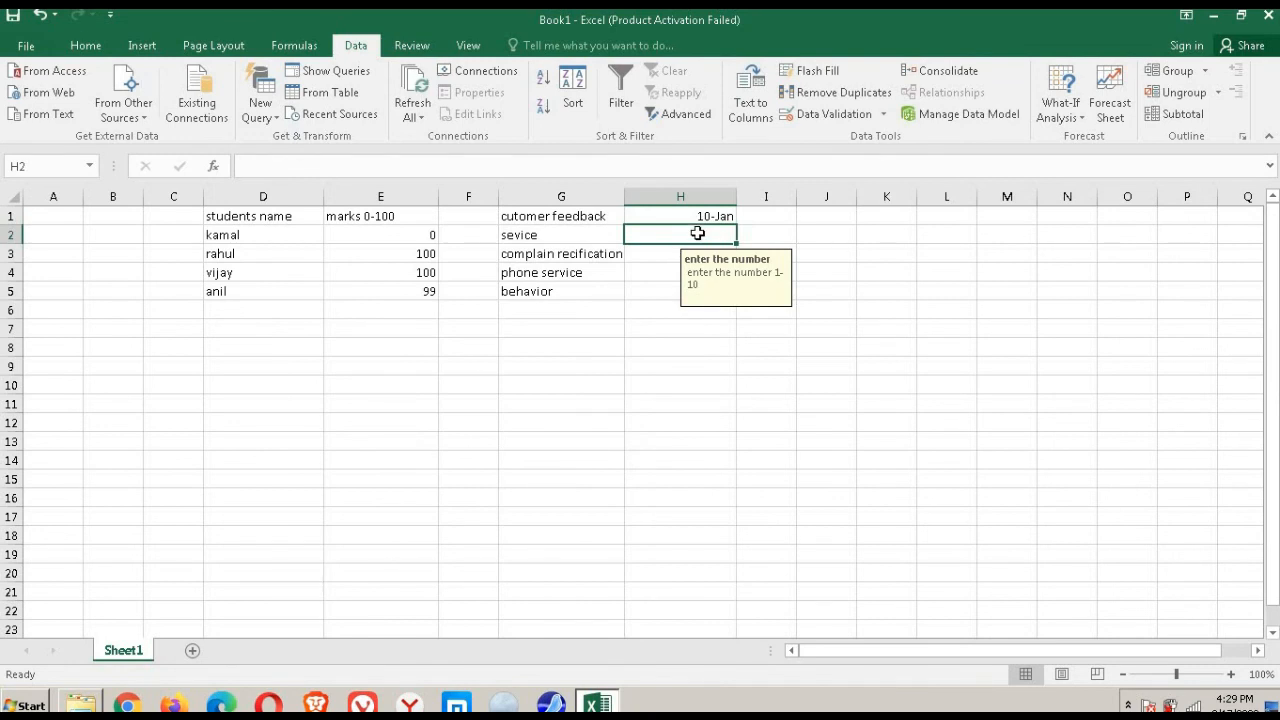
Step: Enter the ratings 0, 1, 10 and 11 in cells H2 to H5 of the feedback table
{"action": "type", "text": "0"}
{"action": "key", "text": "Return"}
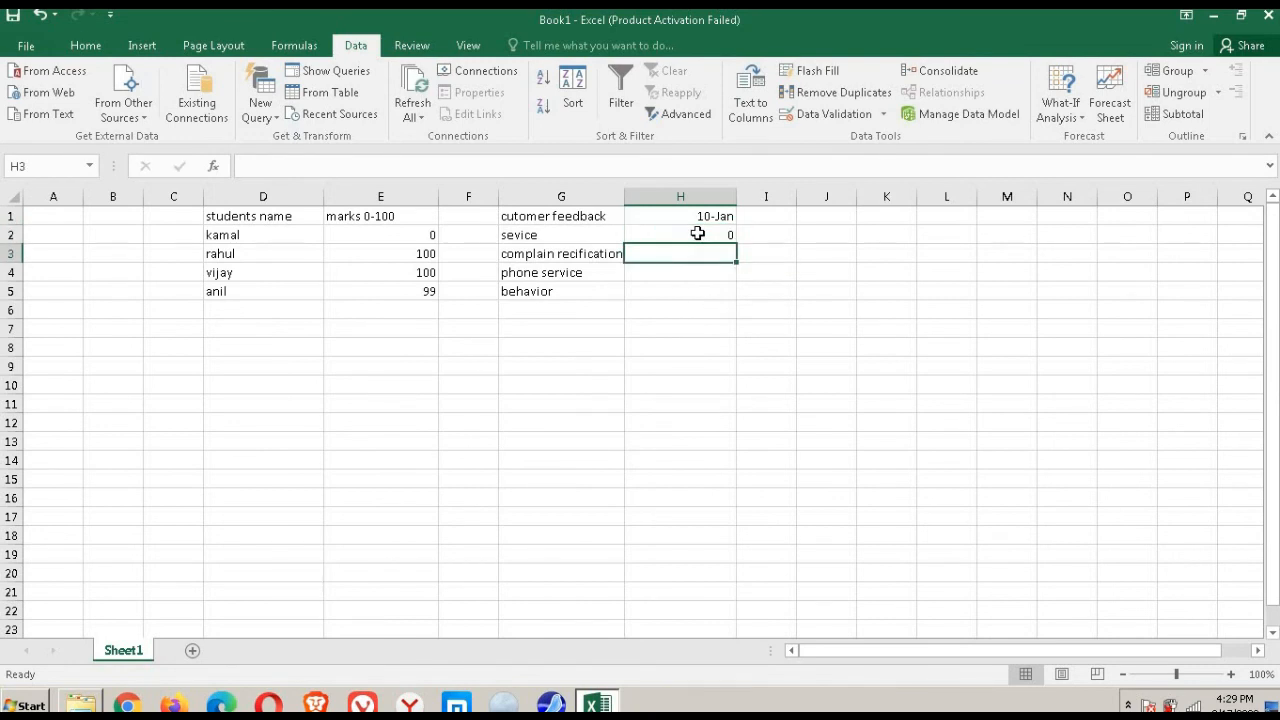
{"action": "type", "text": "1"}
{"action": "key", "text": "Return"}
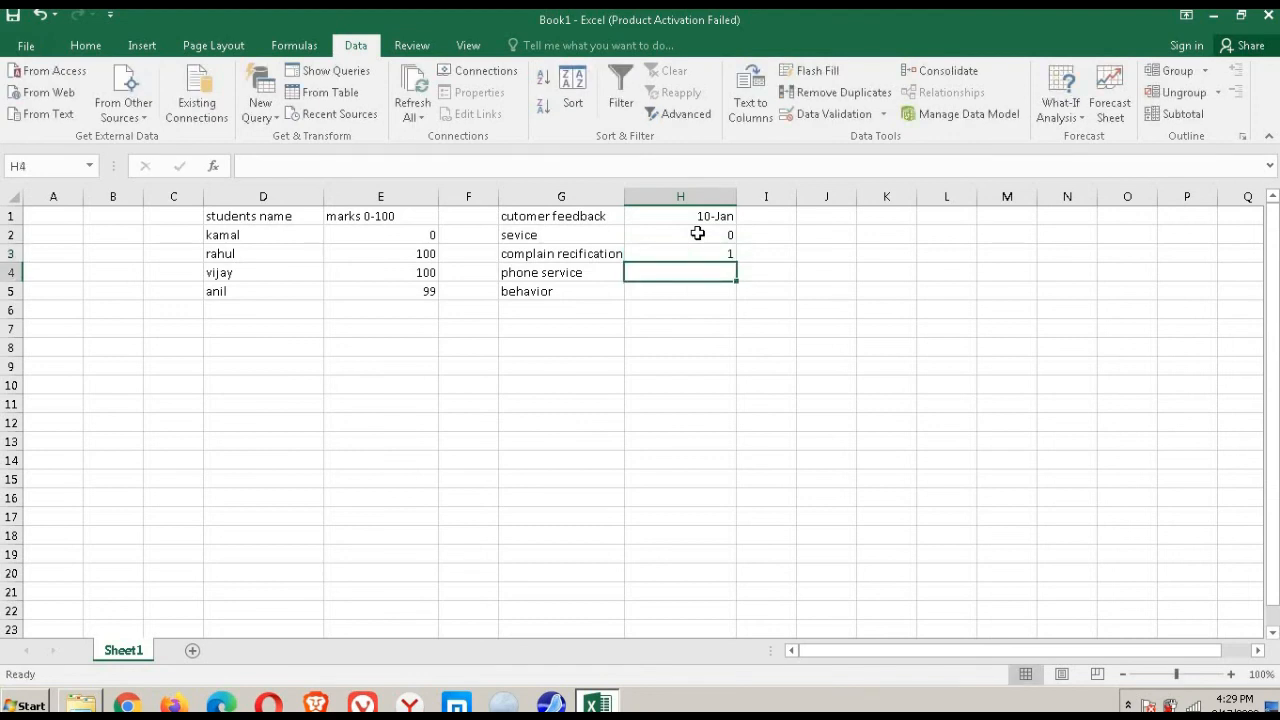
{"action": "type", "text": "10"}
{"action": "key", "text": "Return"}
{"action": "type", "text": "11"}
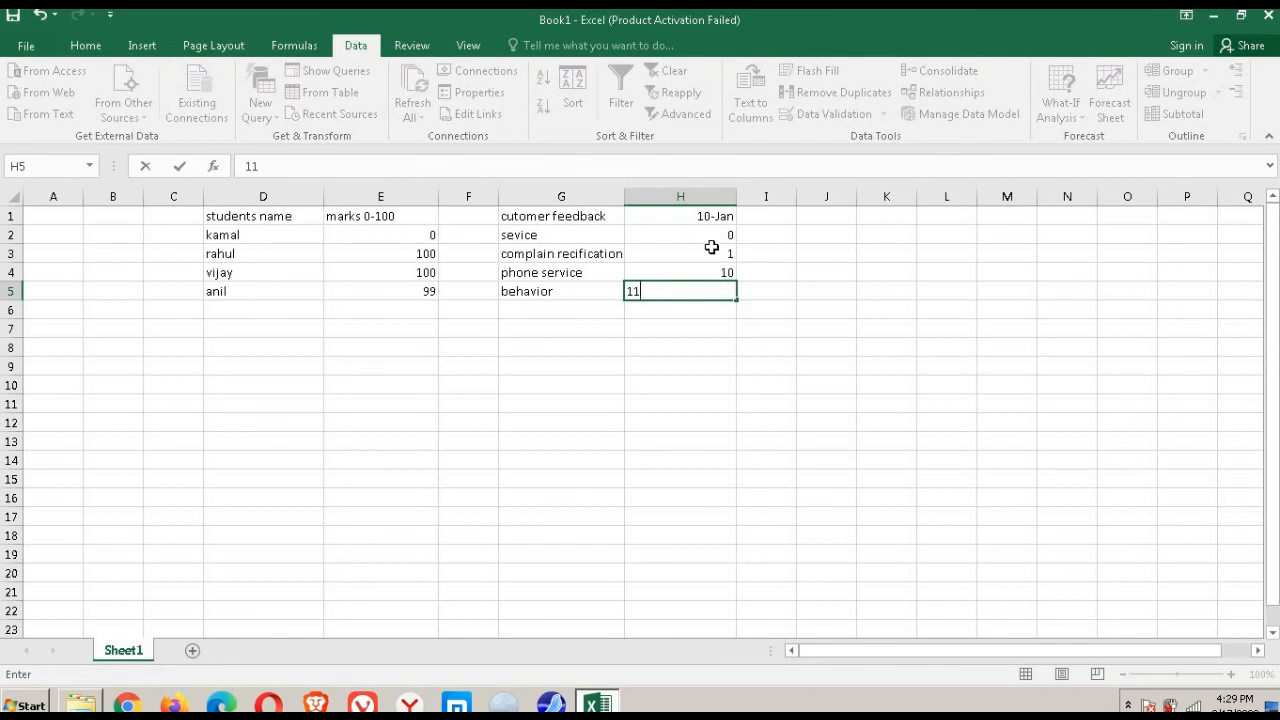
{"action": "left_click", "coordinate": [714, 238]}
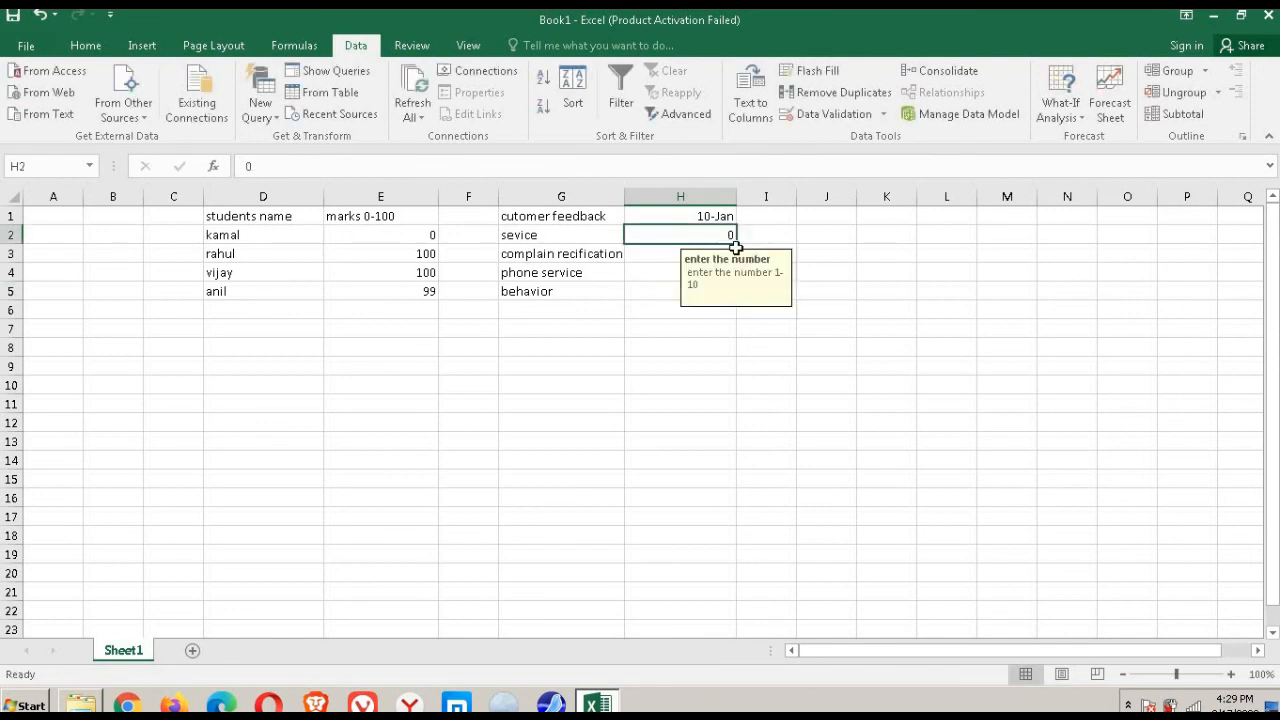
{"action": "left_click", "coordinate": [852, 259]}
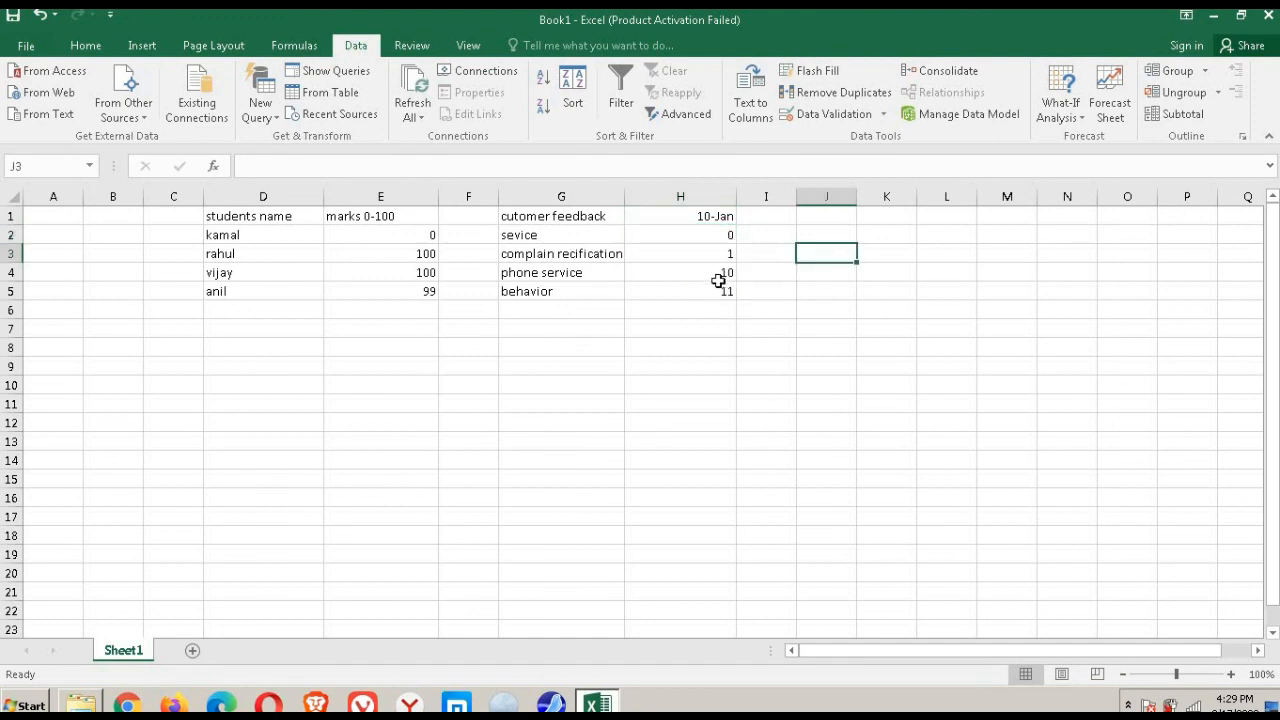
Step: Fill cell H2 with its value and validation rule down through H5
{"action": "mouse_move", "coordinate": [720, 256]}
{"action": "left_mouse_down"}
{"action": "mouse_move", "coordinate": [724, 288]}
{"action": "mouse_move", "coordinate": [730, 238]}
{"action": "left_mouse_up"}
{"action": "left_click_drag", "start_coordinate": [747, 283], "coordinate": [745, 297]}
{"action": "left_click", "coordinate": [880, 269]}
Step: Enter 5 in H3 and 8 in H4, and try an out-of-range rating of 11 in H5
{"action": "left_click", "coordinate": [724, 255]}
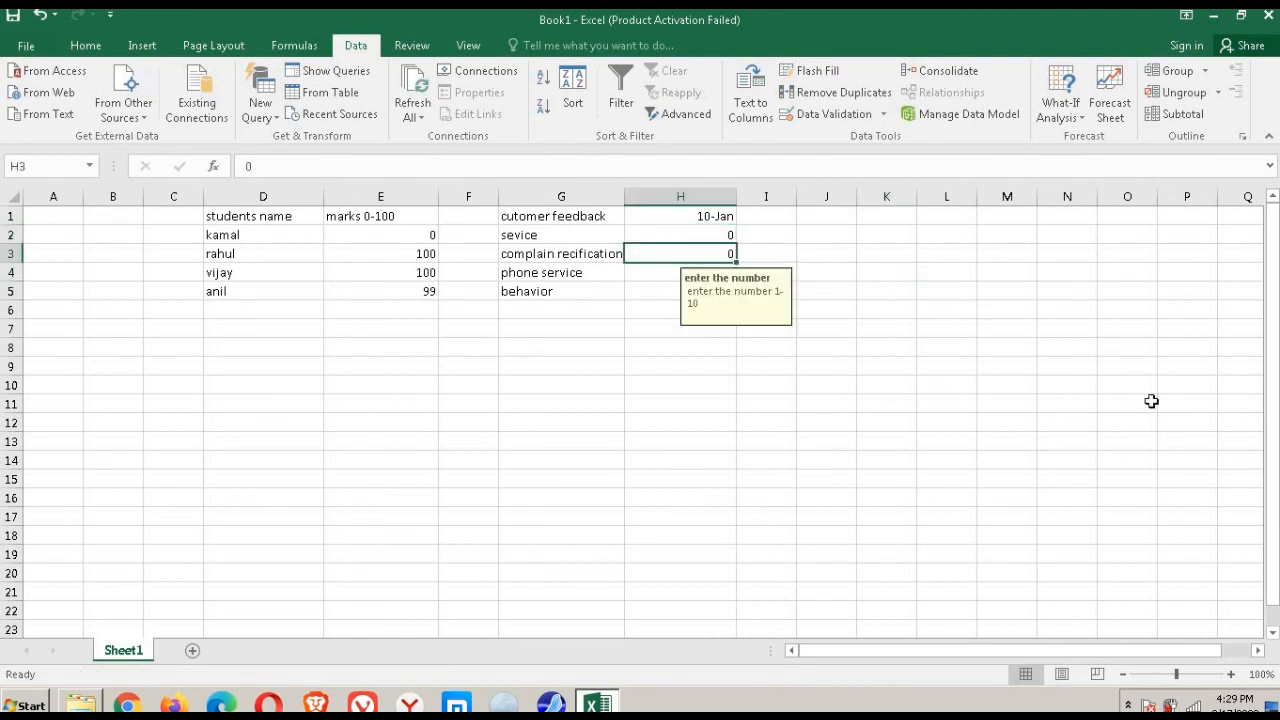
{"action": "type", "text": "5"}
{"action": "key", "text": "Return"}
{"action": "type", "text": "8"}
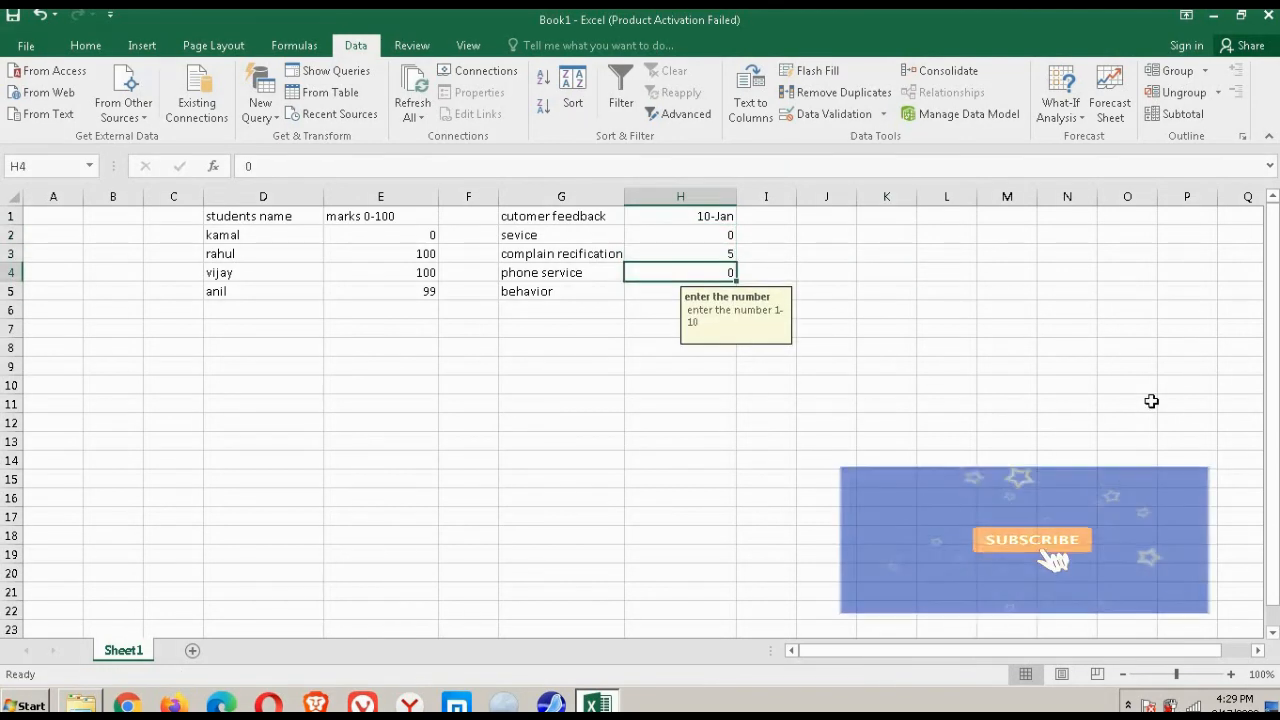
{"action": "key", "text": "Return"}
{"action": "type", "text": "11"}
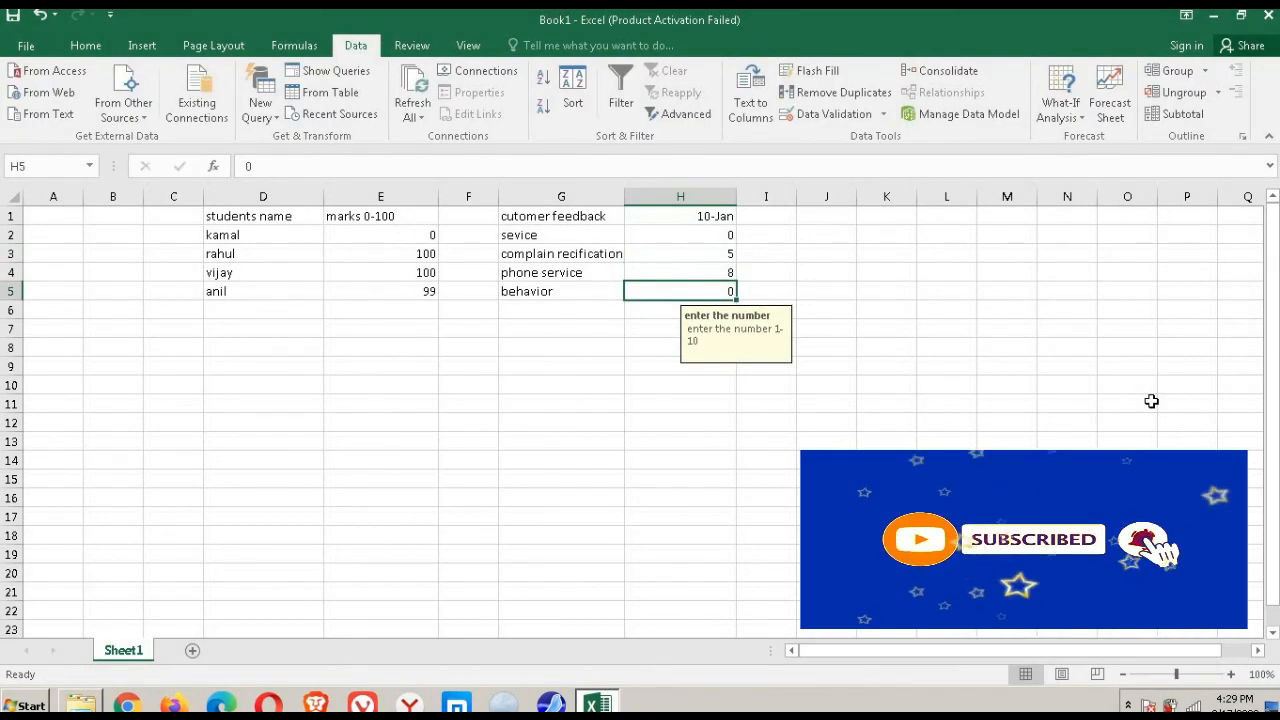
{"action": "key", "text": "Return"}
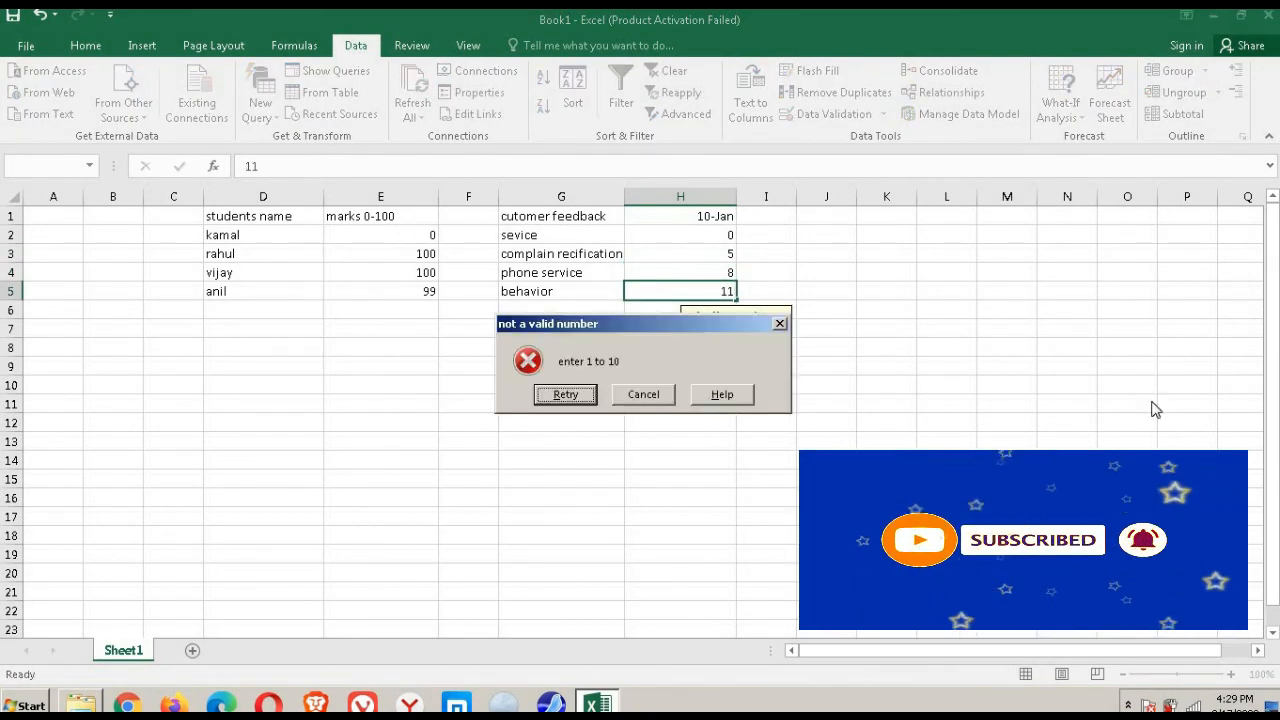